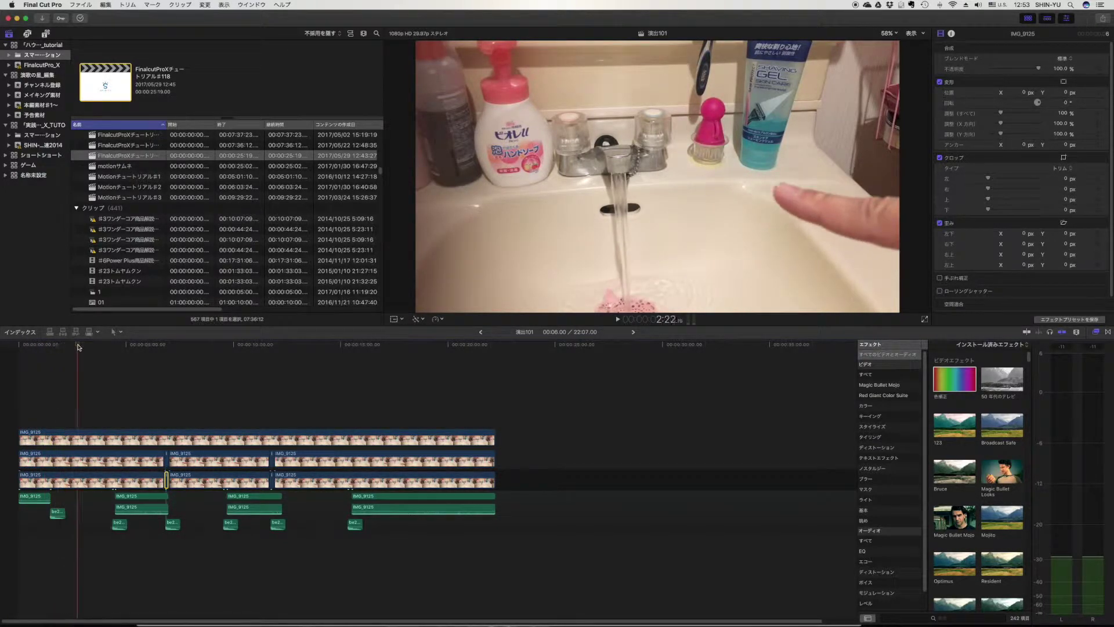
Play the stacked sink clips from about 4 seconds, then insert a gap clip at the timeline start
{"action": "left_click_drag", "start_coordinate": [104, 344], "coordinate": [118, 345]}
{"action": "key", "text": "space"}
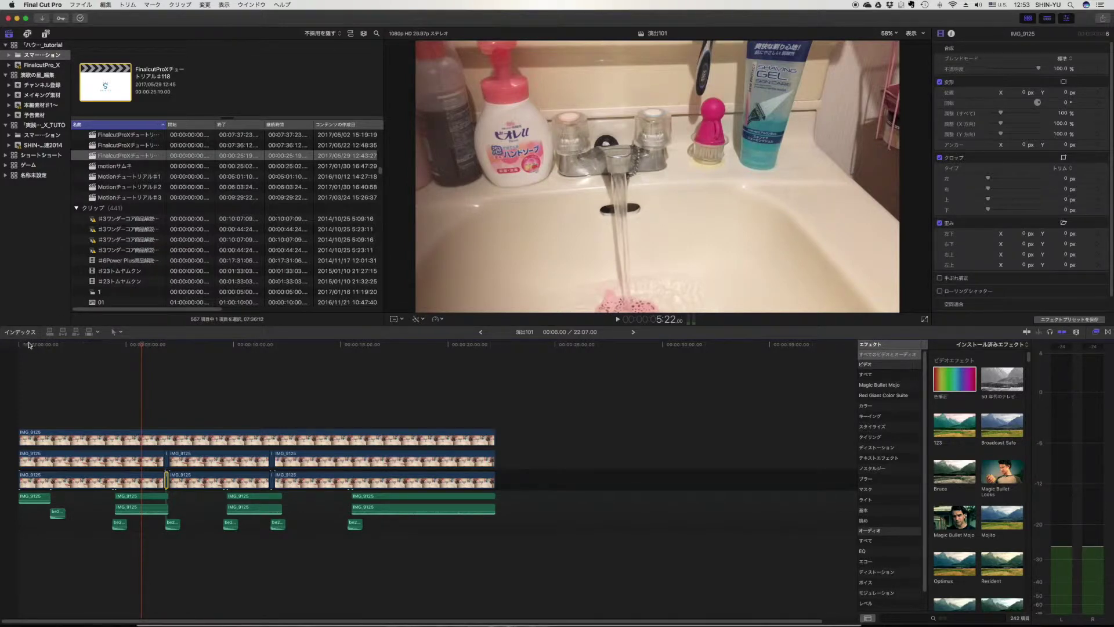
{"action": "left_click", "coordinate": [10, 347]}
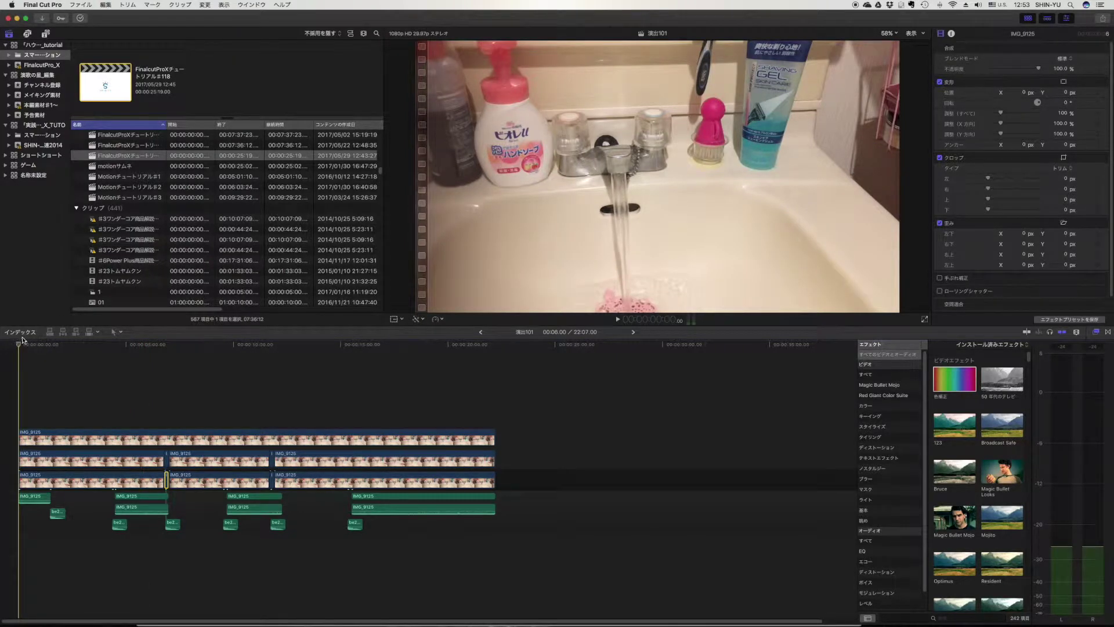
{"action": "key", "text": "alt+w"}
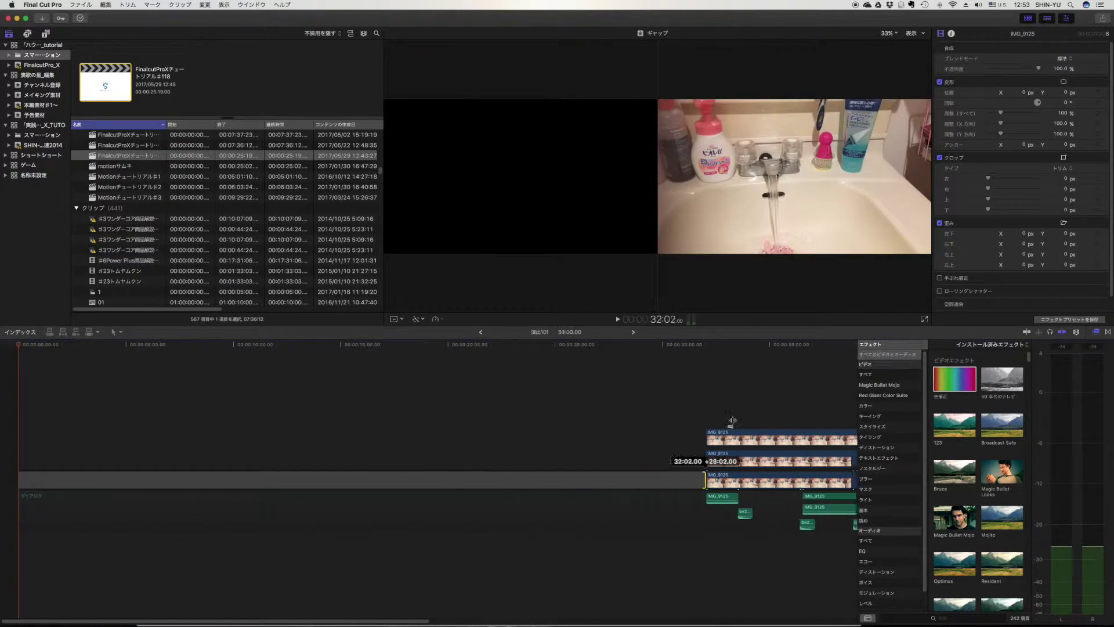
Stretch the gap to about 32 seconds, then review the IMG_9125 sink clip and zoom in on it
{"action": "left_click_drag", "start_coordinate": [80, 481], "coordinate": [734, 480]}
{"action": "key", "text": "super+Tab"}
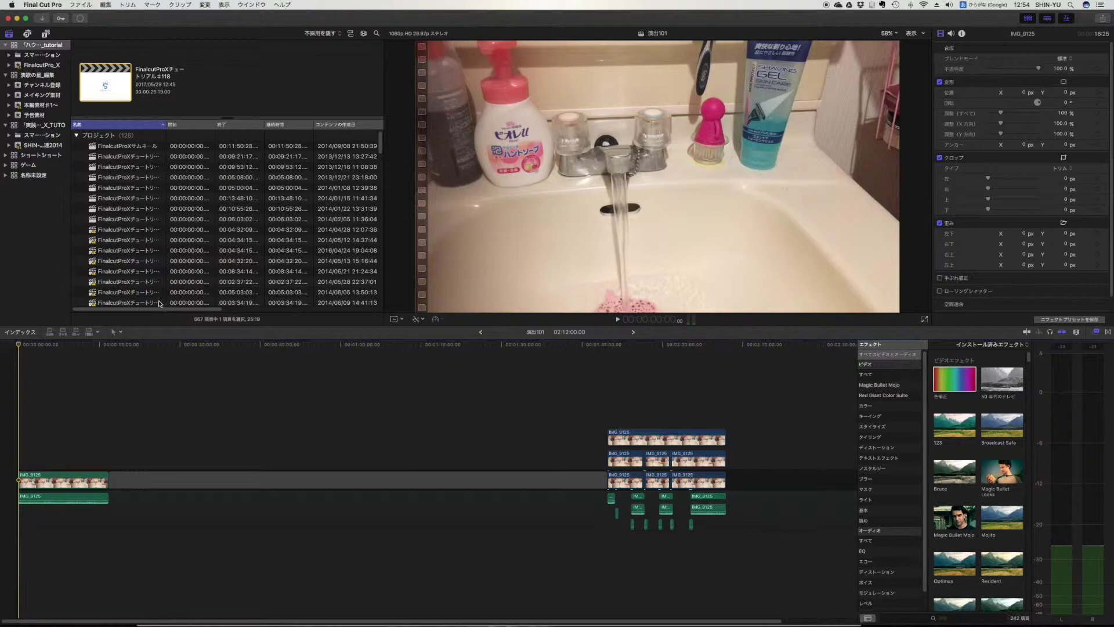
{"action": "key", "text": "space"}
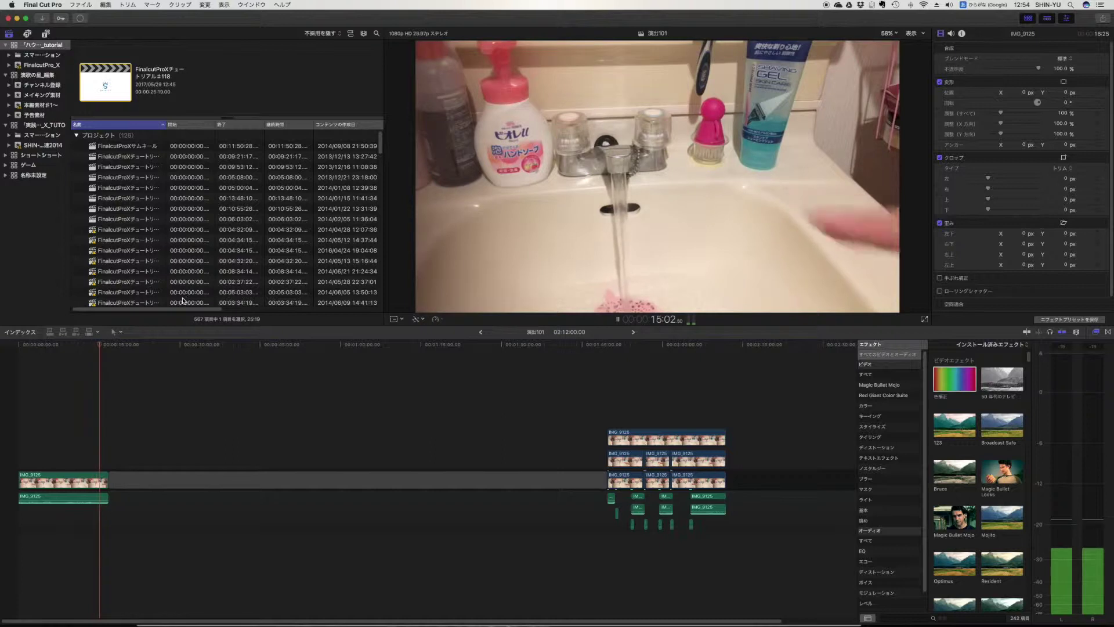
{"action": "mouse_move", "coordinate": [105, 345]}
{"action": "left_mouse_down"}
{"action": "mouse_move", "coordinate": [35, 343]}
{"action": "mouse_move", "coordinate": [61, 332]}
{"action": "left_mouse_up"}
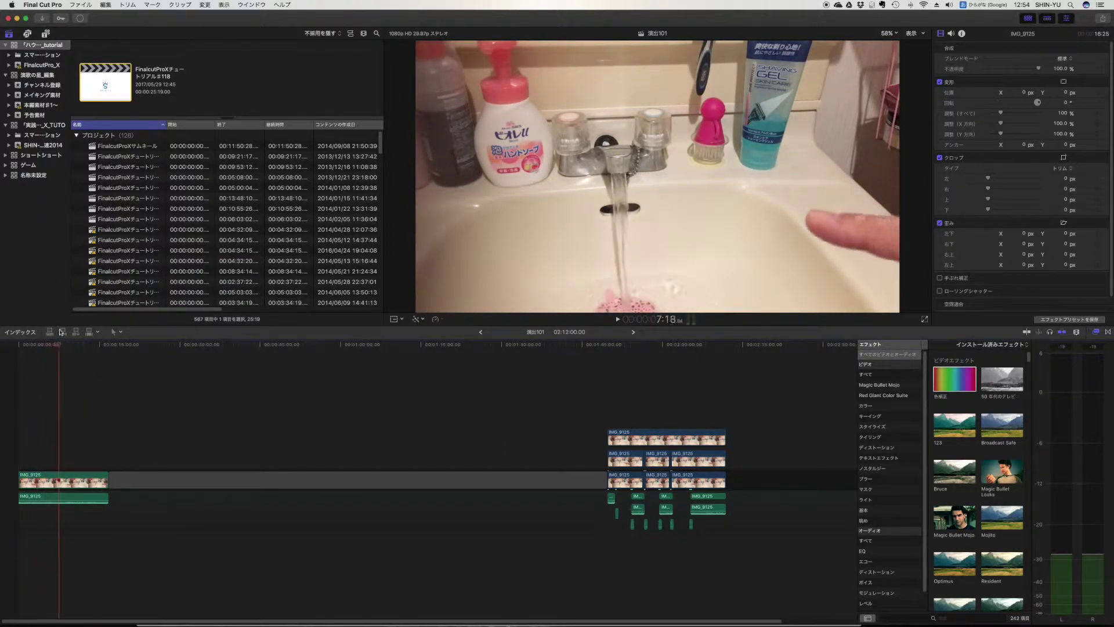
{"action": "mouse_move", "coordinate": [61, 332]}
{"action": "left_mouse_down"}
{"action": "mouse_move", "coordinate": [41, 339]}
{"action": "mouse_move", "coordinate": [85, 334]}
{"action": "mouse_move", "coordinate": [32, 348]}
{"action": "left_mouse_up"}
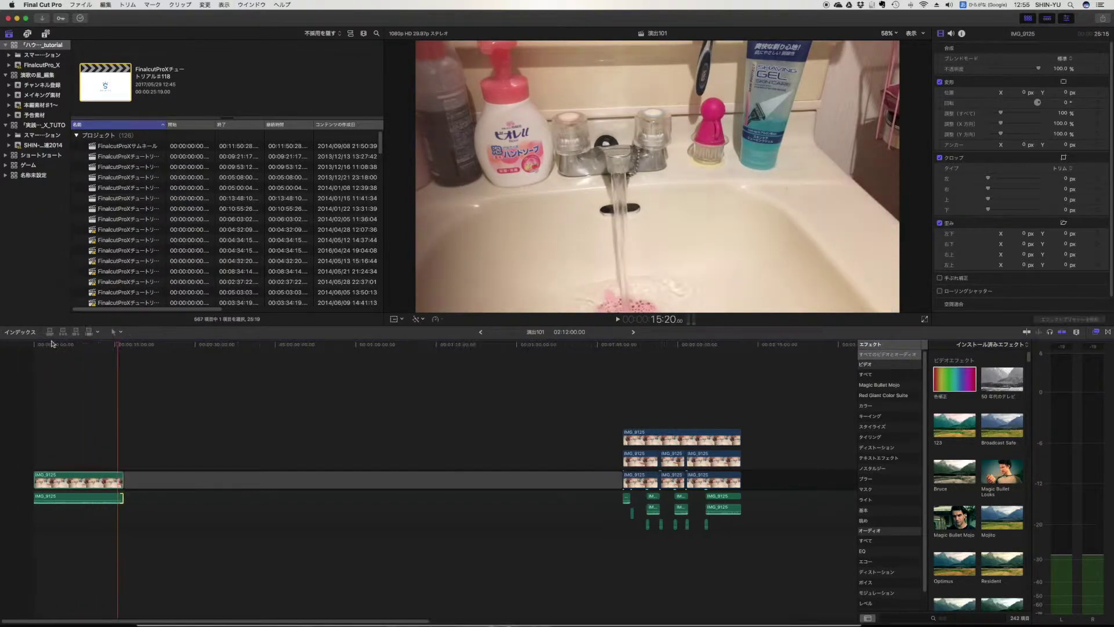
{"action": "key", "text": "super+equal"}
{"action": "key", "text": "super+equal"}
{"action": "key", "text": "super+equal"}
{"action": "key", "text": "super+equal"}
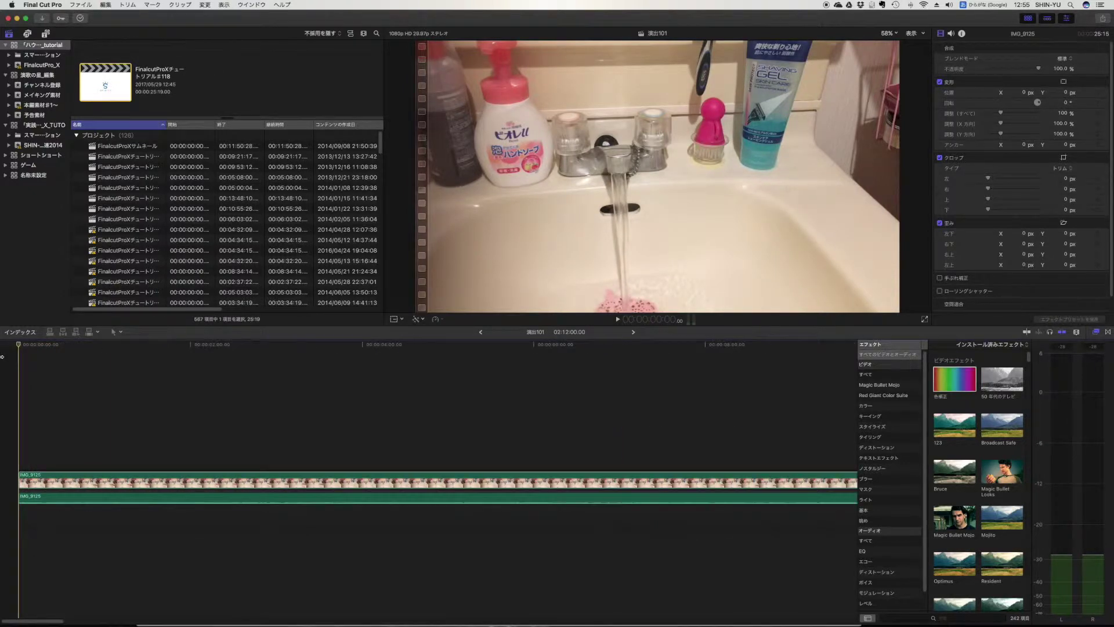
Copy and paste the IMG_9125 clip with its audio to make a duplicate
{"action": "left_click_drag", "start_coordinate": [27, 454], "coordinate": [27, 533]}
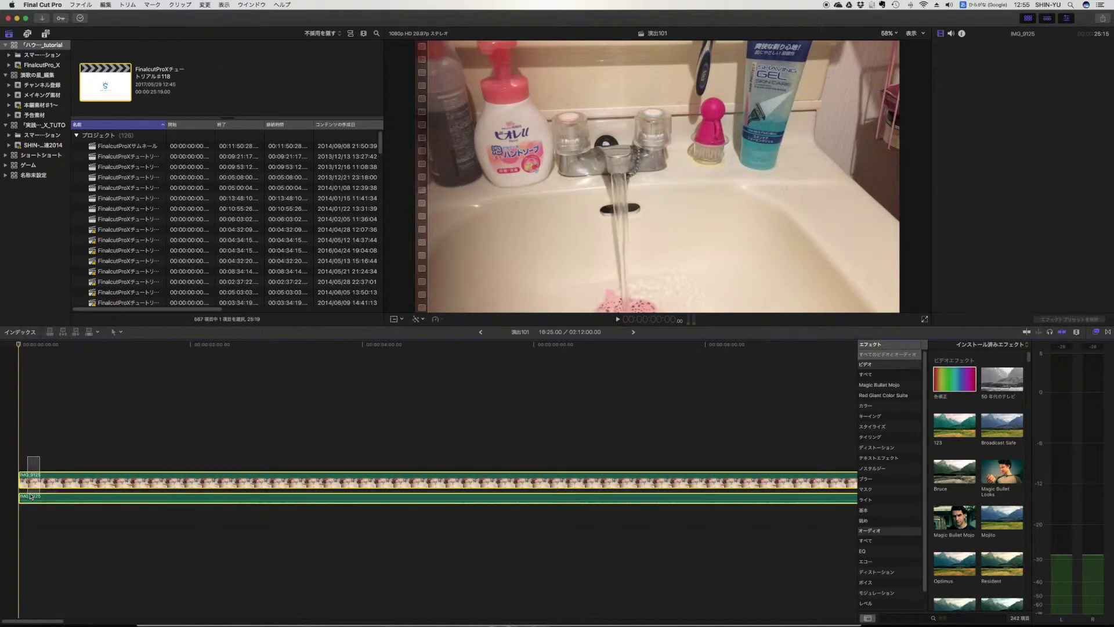
{"action": "key", "text": "super+c"}
{"action": "key", "text": "super+minus"}
{"action": "key", "text": "super+minus"}
{"action": "key", "text": "super+v"}
Detach the copy's audio, lift the silent video above the original, and rewind to the start
{"action": "left_click", "coordinate": [39, 483]}
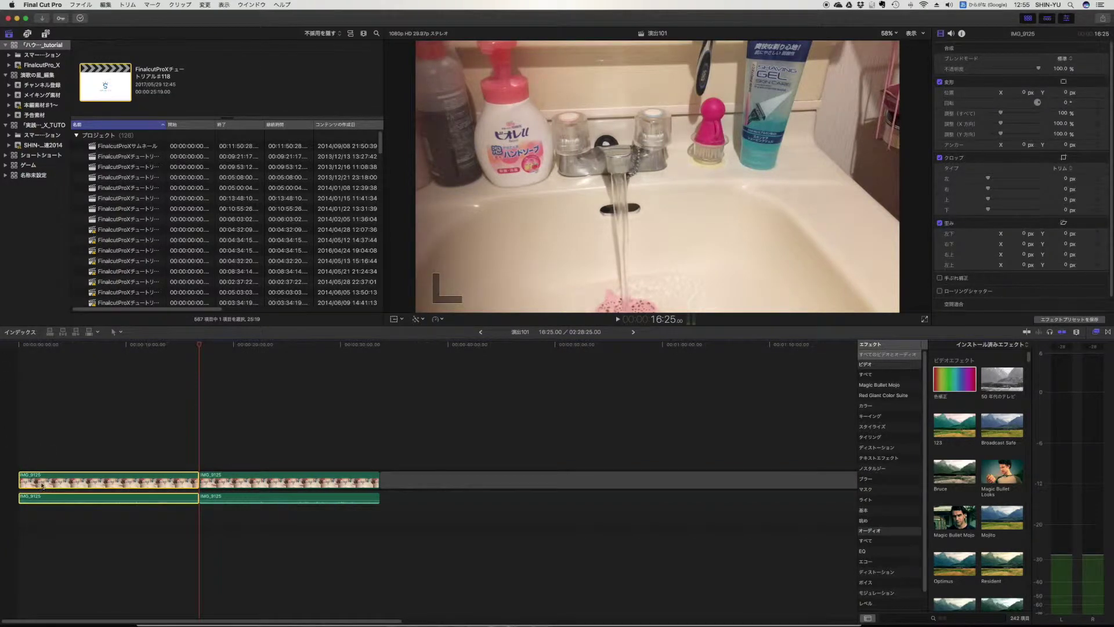
{"action": "right_click", "coordinate": [42, 473]}
{"action": "left_click", "coordinate": [67, 507]}
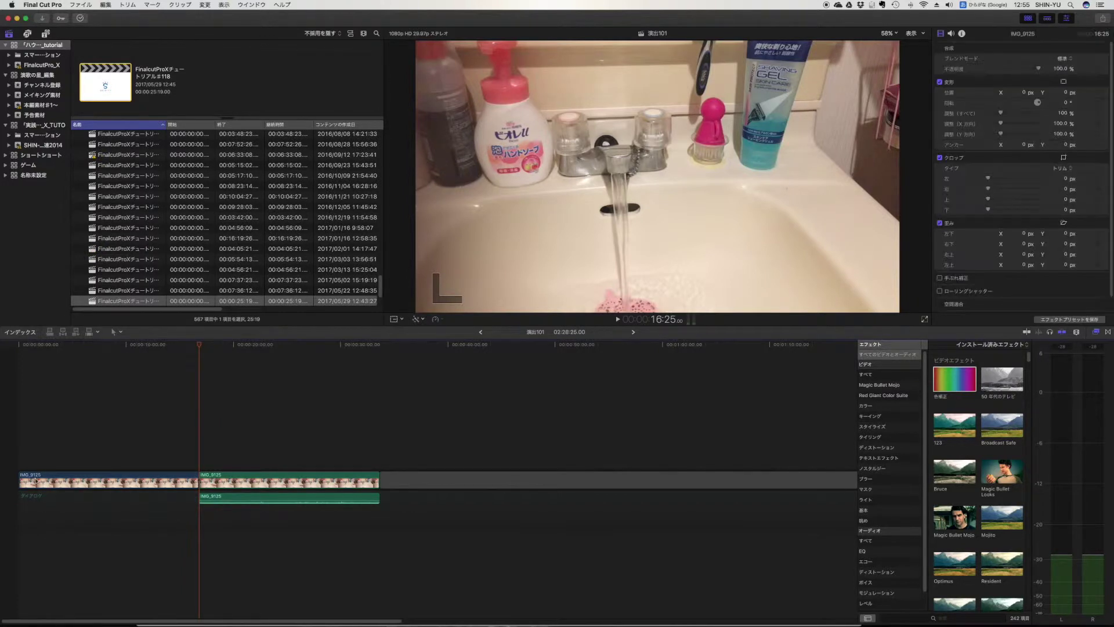
{"action": "left_click_drag", "start_coordinate": [49, 480], "coordinate": [50, 458]}
{"action": "left_click_drag", "start_coordinate": [48, 345], "coordinate": [10, 333]}
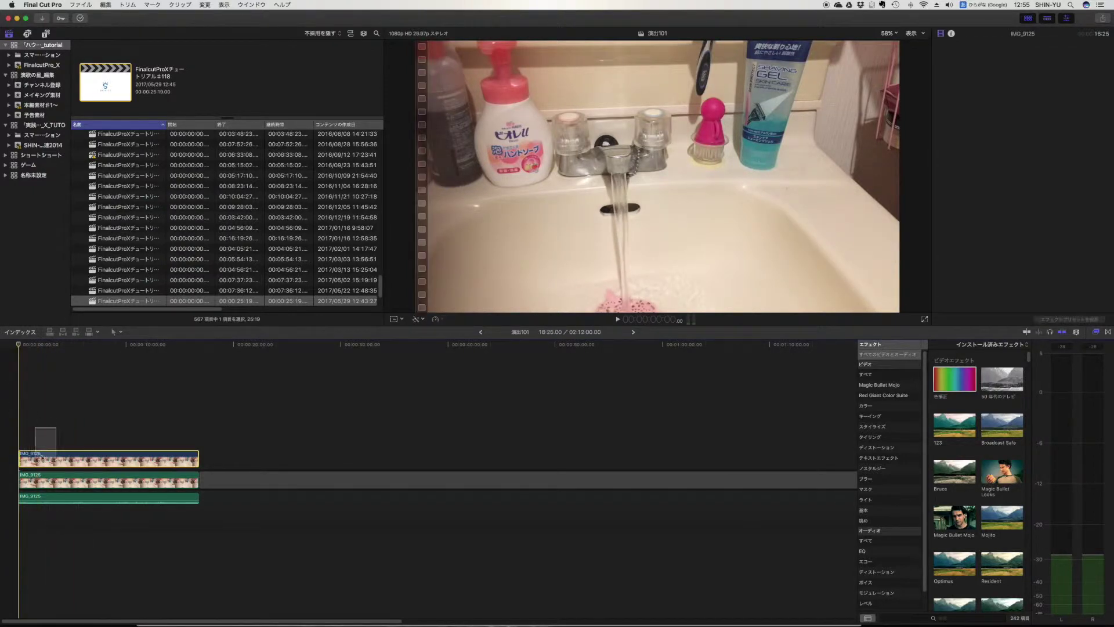
{"action": "left_click", "coordinate": [866, 489]}
Apply Draw Mask to the upper clip and start outlining down the water stream toward the basin
{"action": "mouse_move", "coordinate": [954, 459]}
{"action": "left_mouse_down"}
{"action": "mouse_move", "coordinate": [87, 447]}
{"action": "mouse_move", "coordinate": [75, 456]}
{"action": "left_mouse_up"}
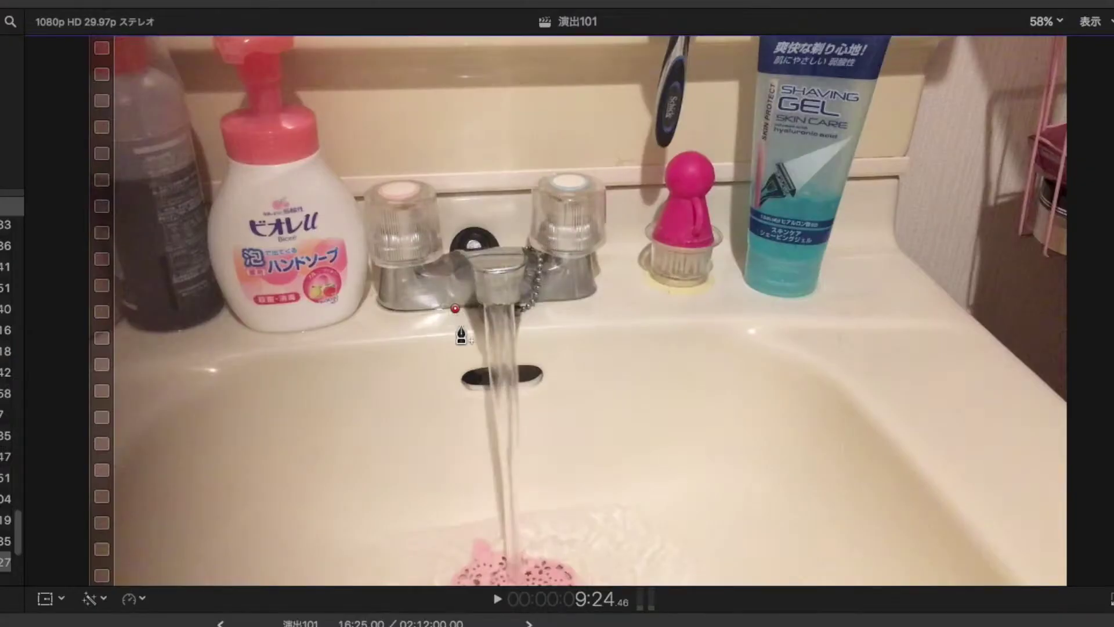
{"action": "left_click", "coordinate": [598, 174]}
{"action": "left_click", "coordinate": [602, 185]}
{"action": "left_click", "coordinate": [606, 197]}
{"action": "left_click", "coordinate": [470, 384]}
{"action": "left_click", "coordinate": [472, 464]}
{"action": "left_click", "coordinate": [480, 499]}
{"action": "left_click", "coordinate": [363, 526]}
{"action": "left_click", "coordinate": [325, 546]}
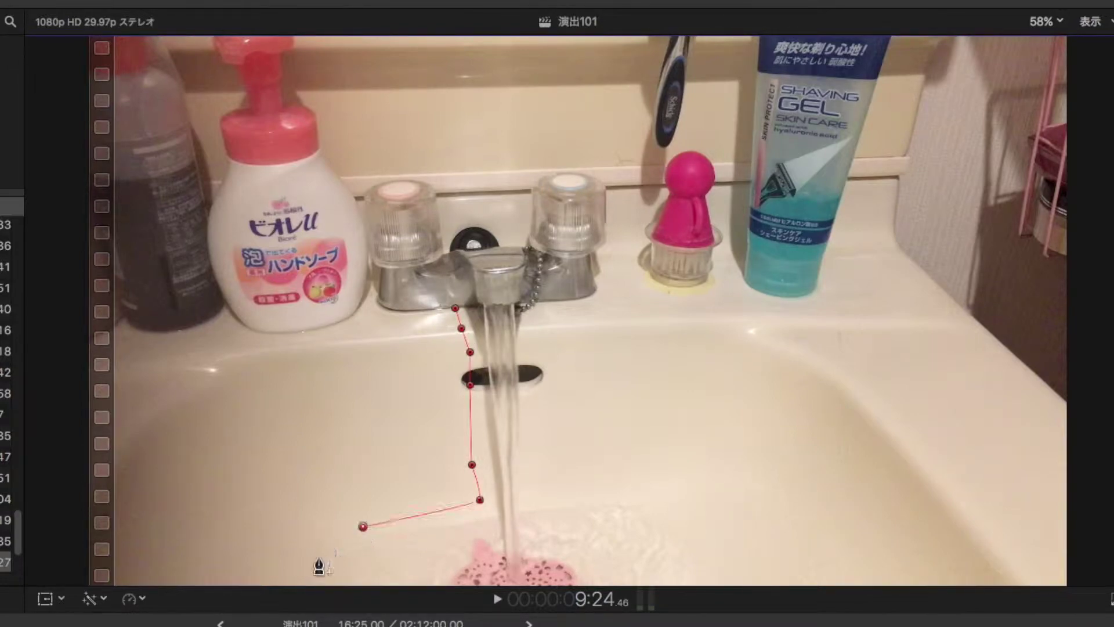
{"action": "left_click", "coordinate": [303, 566]}
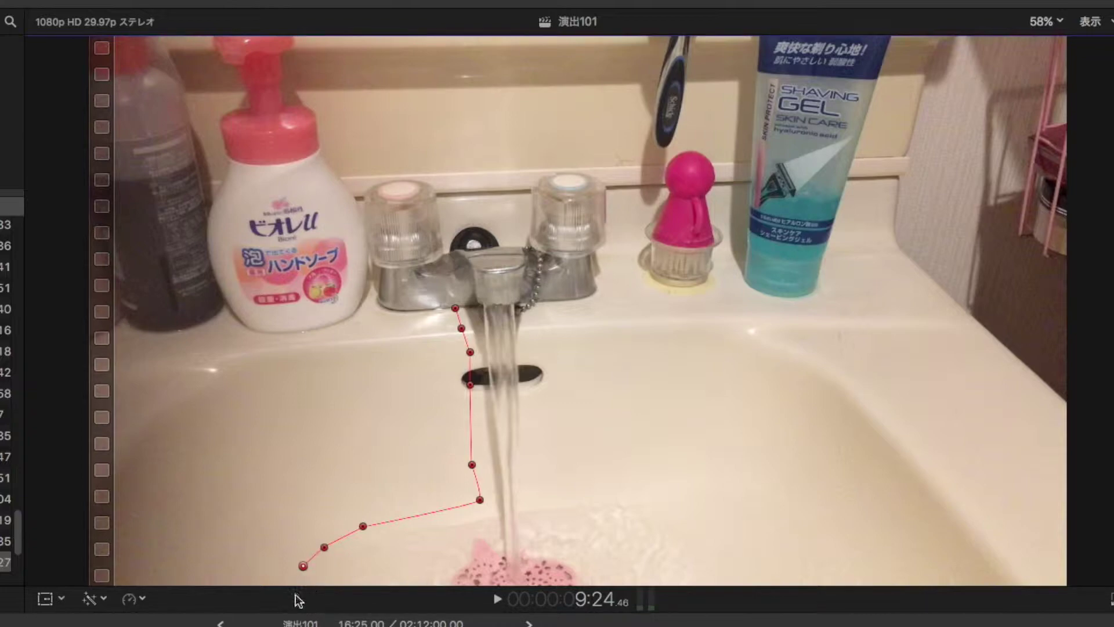
Set the viewer to 50% and extend the mask below the frame and up the basin's right side
{"action": "left_click", "coordinate": [1048, 27]}
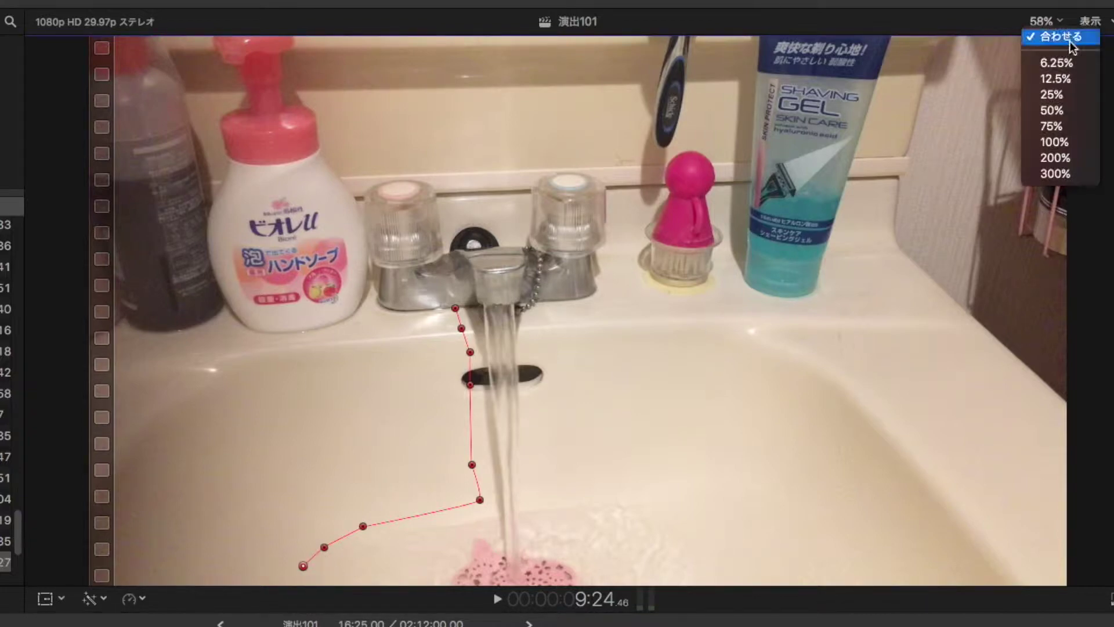
{"action": "left_click", "coordinate": [1059, 111]}
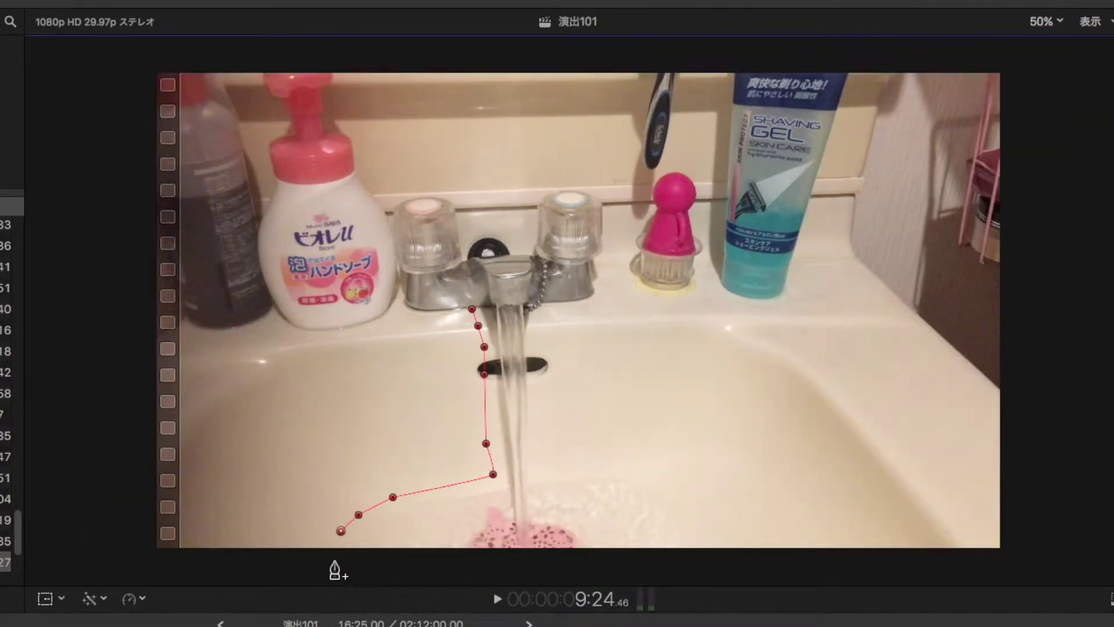
{"action": "left_click", "coordinate": [442, 556]}
{"action": "left_click", "coordinate": [686, 564]}
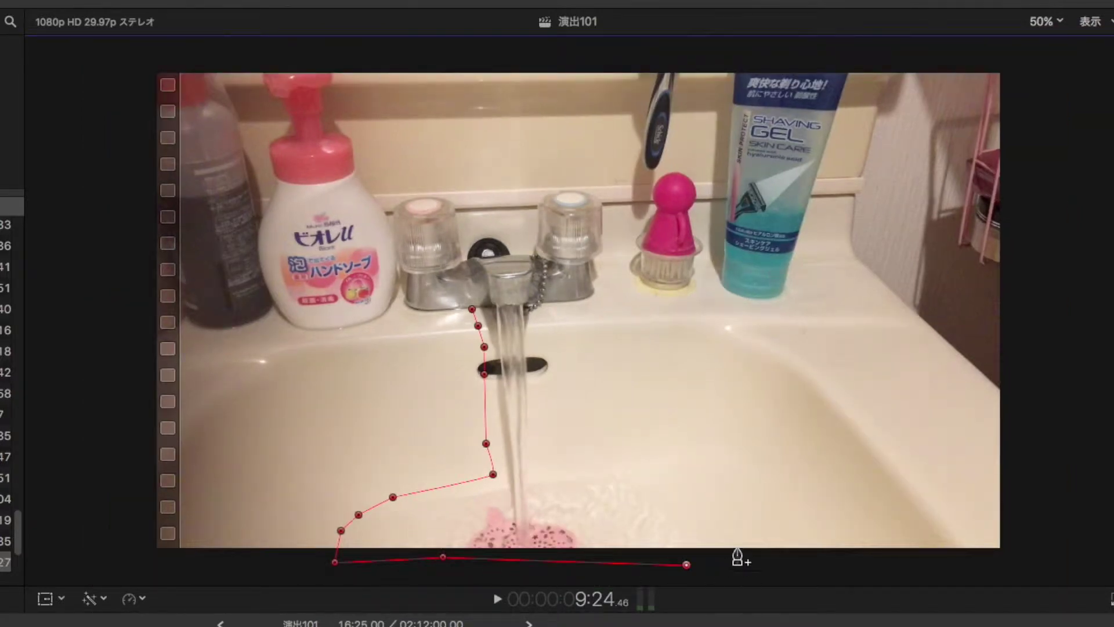
{"action": "left_click", "coordinate": [720, 533]}
{"action": "left_click", "coordinate": [680, 501]}
{"action": "left_click", "coordinate": [620, 457]}
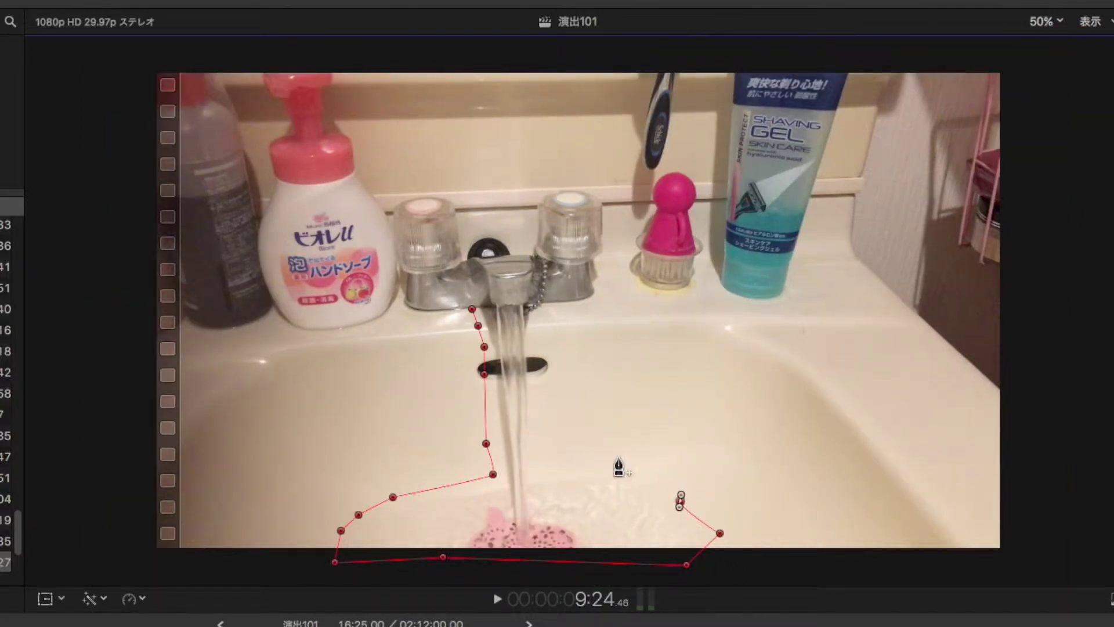
{"action": "left_click", "coordinate": [544, 464]}
{"action": "left_click", "coordinate": [534, 446]}
{"action": "left_click", "coordinate": [538, 406]}
Trace the mask up the stream's right edge, around the right handle and across the faucet tops
{"action": "left_click", "coordinate": [533, 374]}
{"action": "left_click", "coordinate": [537, 330]}
{"action": "left_click", "coordinate": [539, 314]}
{"action": "left_click", "coordinate": [554, 308]}
{"action": "left_click", "coordinate": [596, 294]}
{"action": "left_click", "coordinate": [603, 286]}
{"action": "left_click", "coordinate": [609, 262]}
{"action": "left_click", "coordinate": [609, 227]}
{"action": "left_click", "coordinate": [604, 192]}
{"action": "left_click", "coordinate": [577, 183]}
{"action": "left_click", "coordinate": [541, 187]}
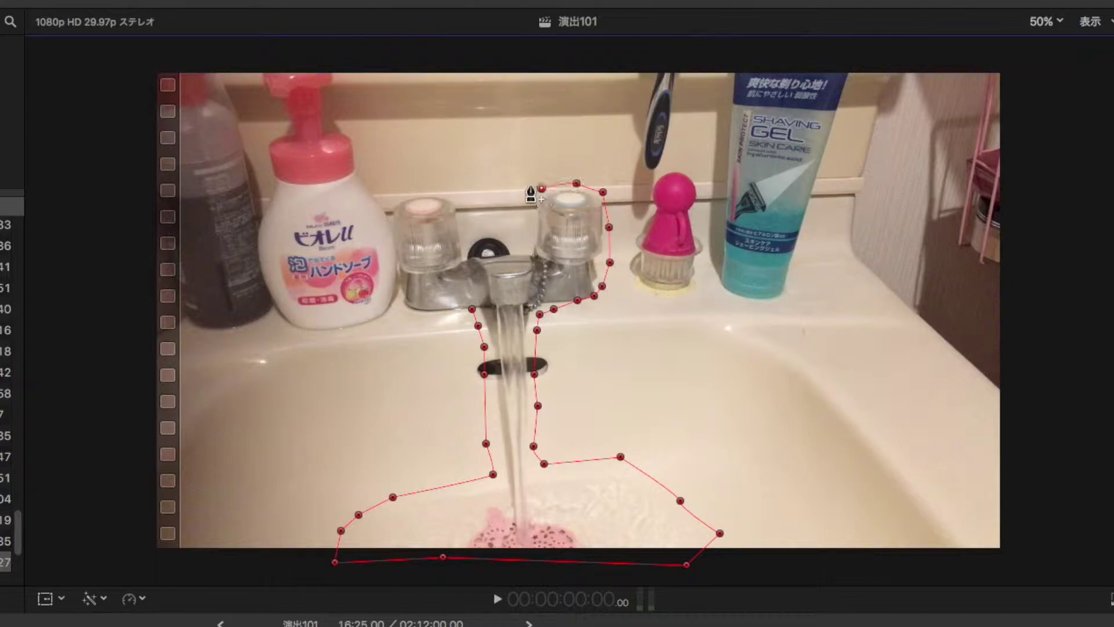
{"action": "left_click", "coordinate": [405, 190]}
Trace down the left faucet handle, close the mask shape, and adjust its points near the basin splash
{"action": "left_click", "coordinate": [390, 202]}
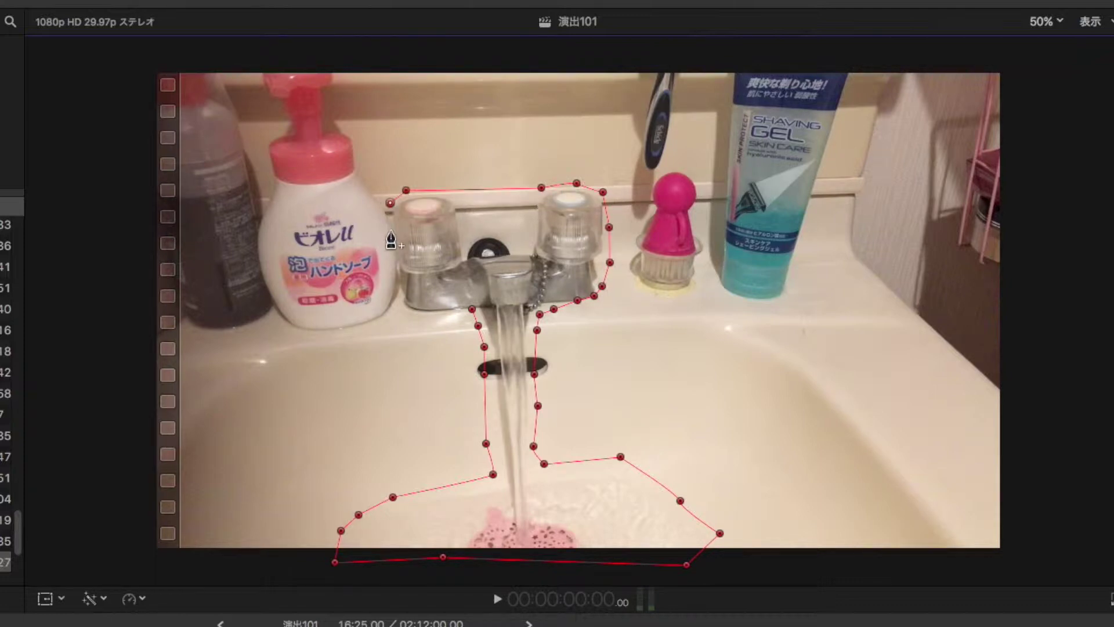
{"action": "left_click", "coordinate": [393, 231]}
{"action": "left_click", "coordinate": [397, 266]}
{"action": "left_click", "coordinate": [398, 305]}
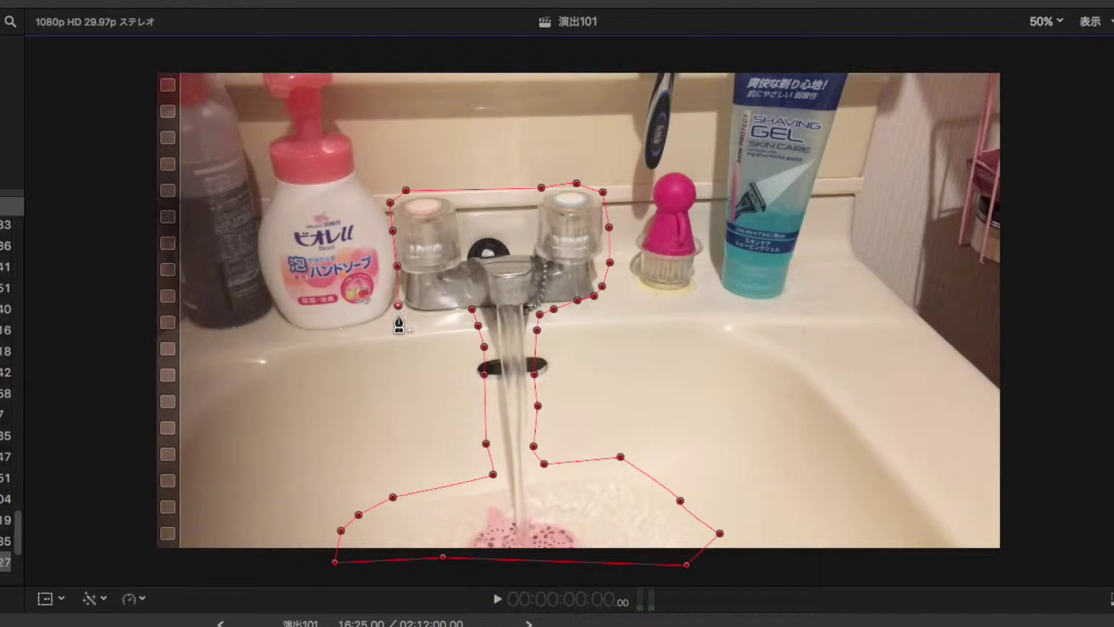
{"action": "left_click", "coordinate": [410, 317]}
{"action": "left_click", "coordinate": [444, 315]}
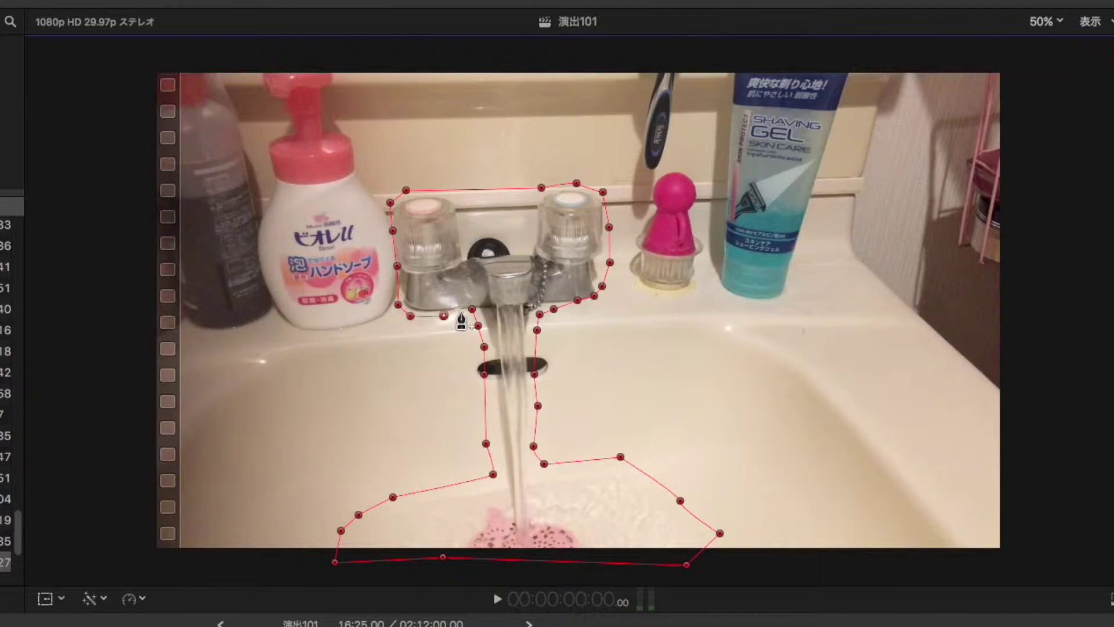
{"action": "left_click", "coordinate": [471, 308]}
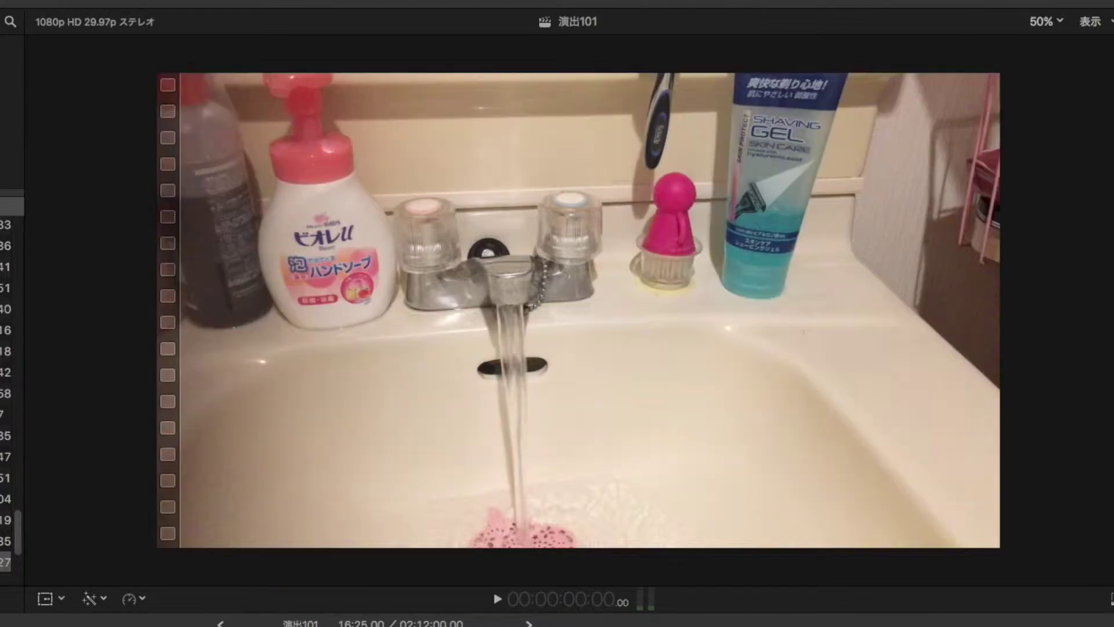
{"action": "left_click_drag", "start_coordinate": [626, 458], "coordinate": [618, 474]}
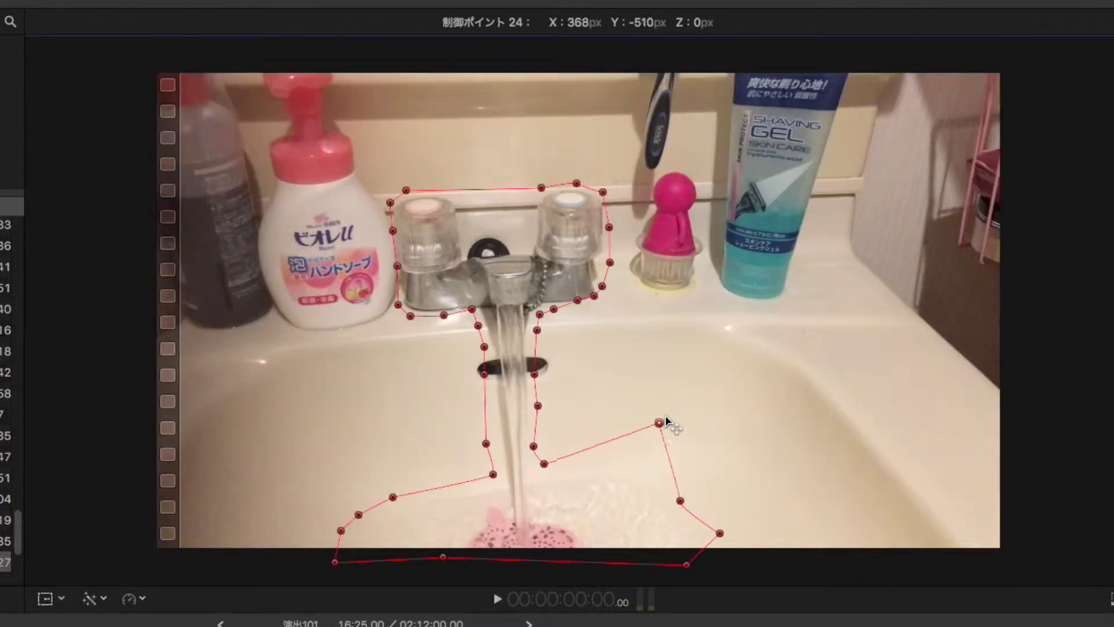
{"action": "mouse_move", "coordinate": [685, 500]}
{"action": "left_mouse_down"}
{"action": "mouse_move", "coordinate": [698, 491]}
{"action": "mouse_move", "coordinate": [689, 503]}
{"action": "left_mouse_up"}
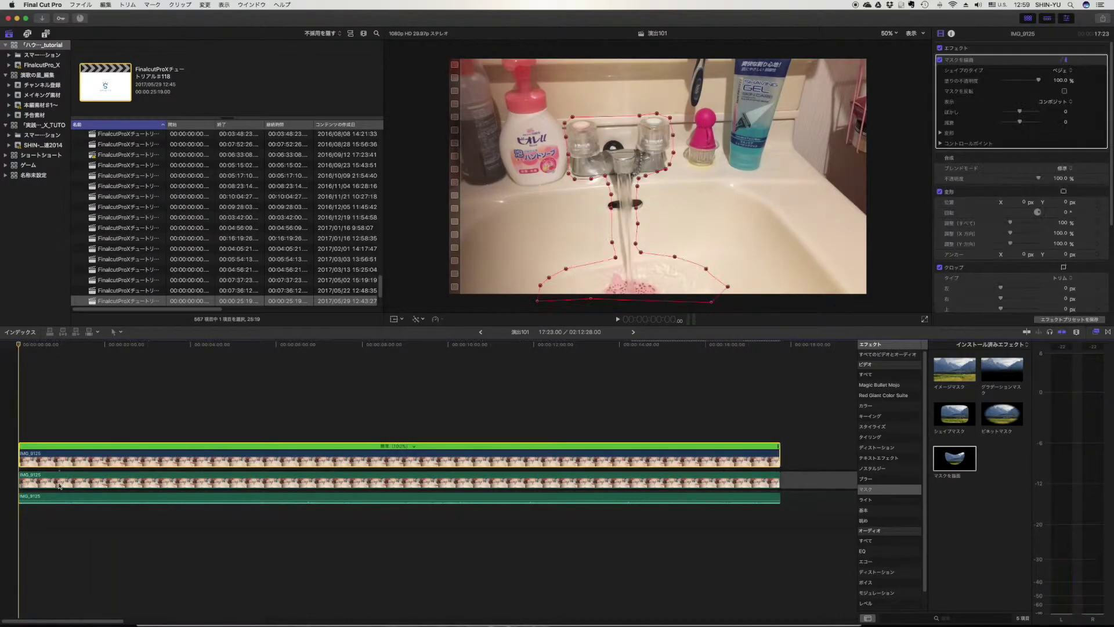
Play back the masked faucet clip to check it, then open the top clip's Retime speed menu
{"action": "key", "text": "space"}
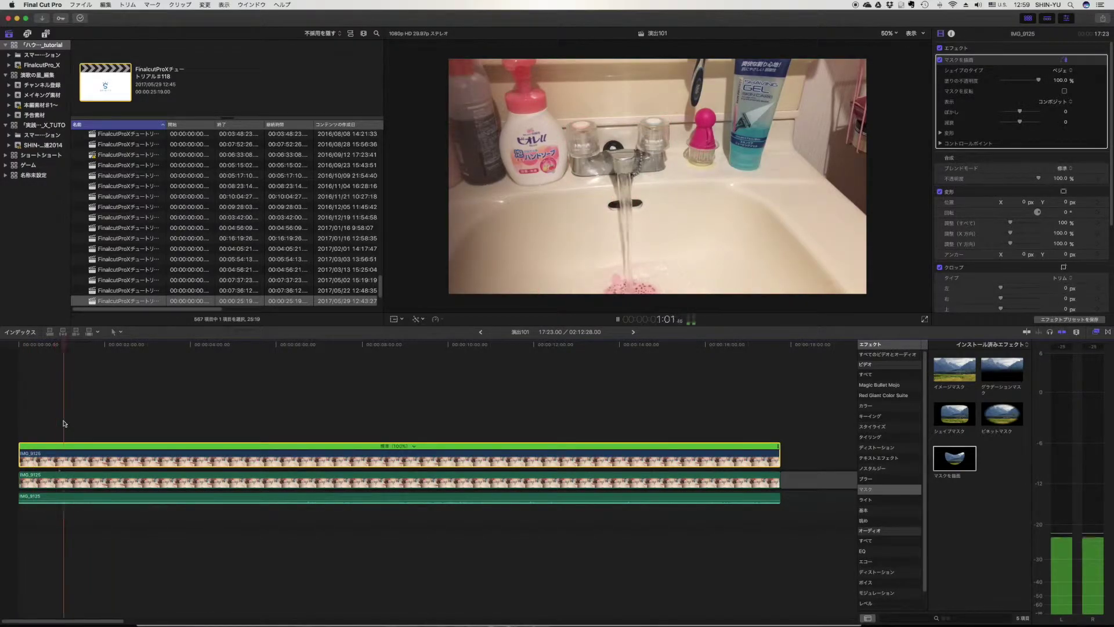
{"action": "key", "text": "space"}
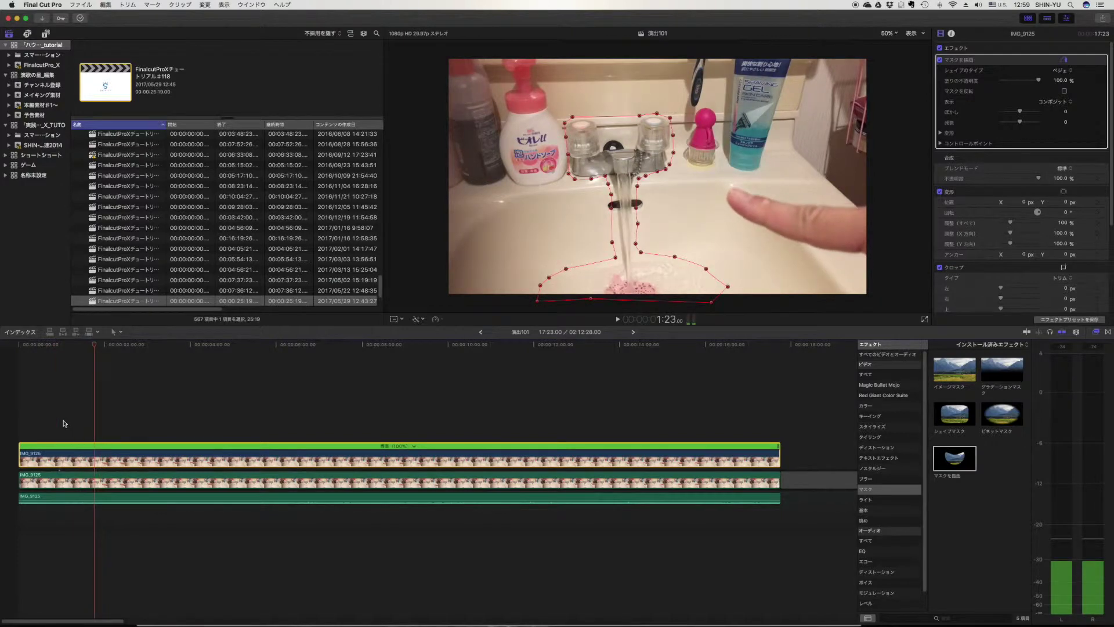
{"action": "key", "text": "Left"}
{"action": "key", "text": "Left"}
{"action": "key", "text": "Left"}
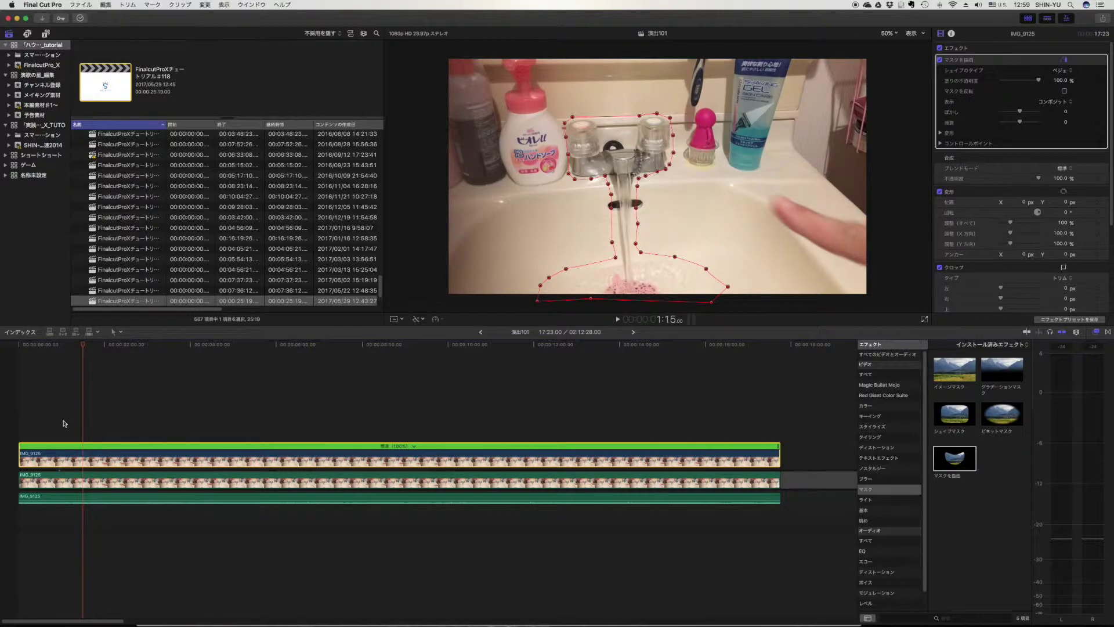
{"action": "left_click", "coordinate": [99, 431]}
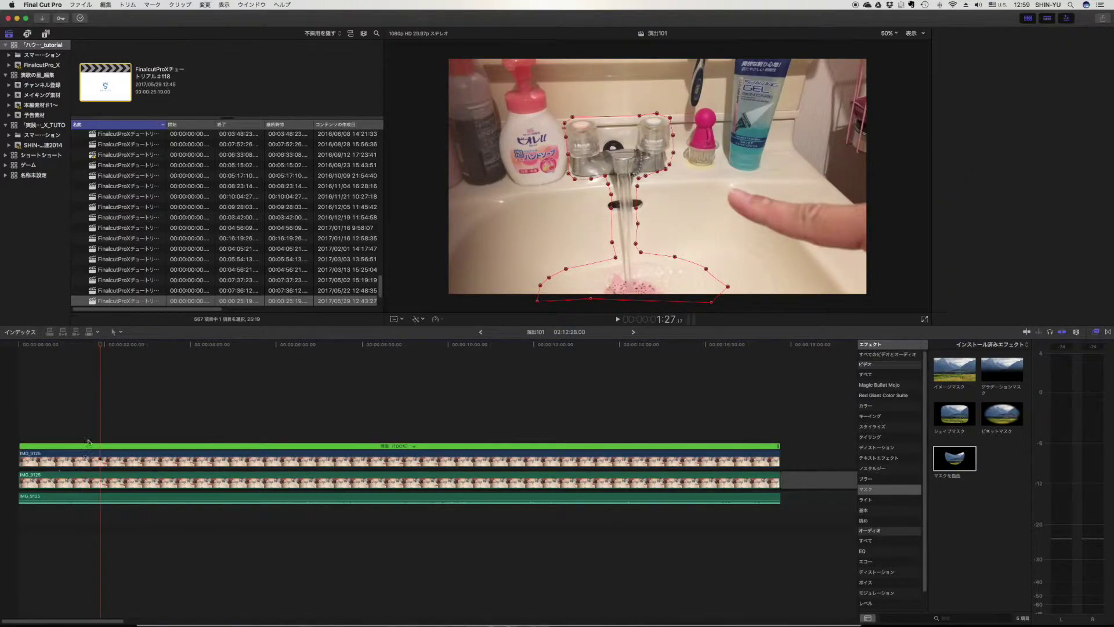
{"action": "key", "text": "shift+slash"}
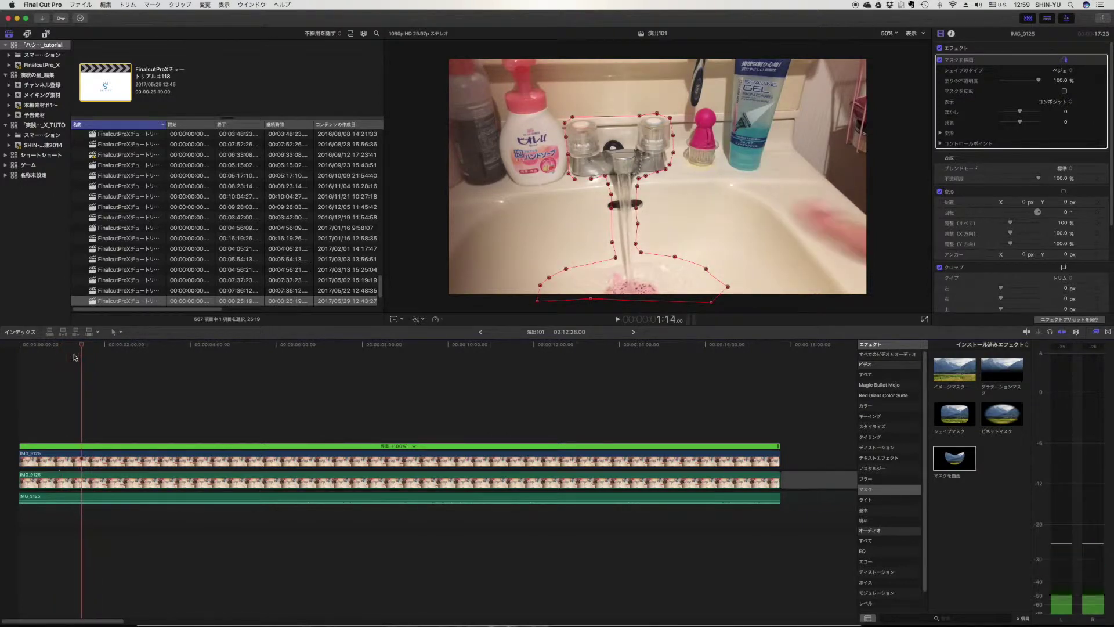
{"action": "left_click", "coordinate": [103, 455]}
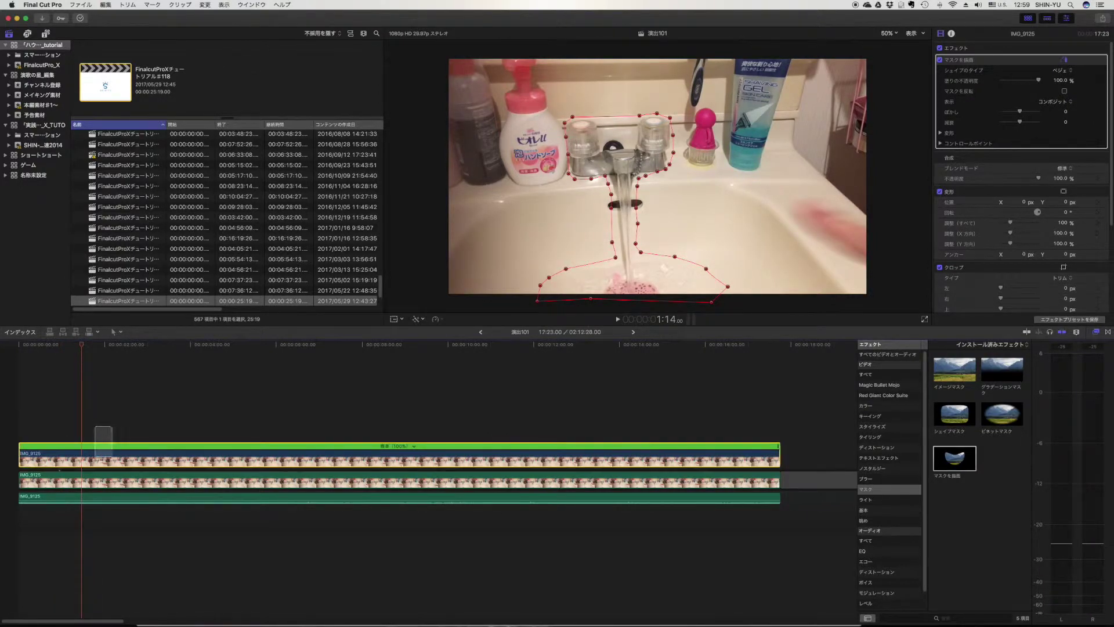
{"action": "left_click", "coordinate": [441, 322]}
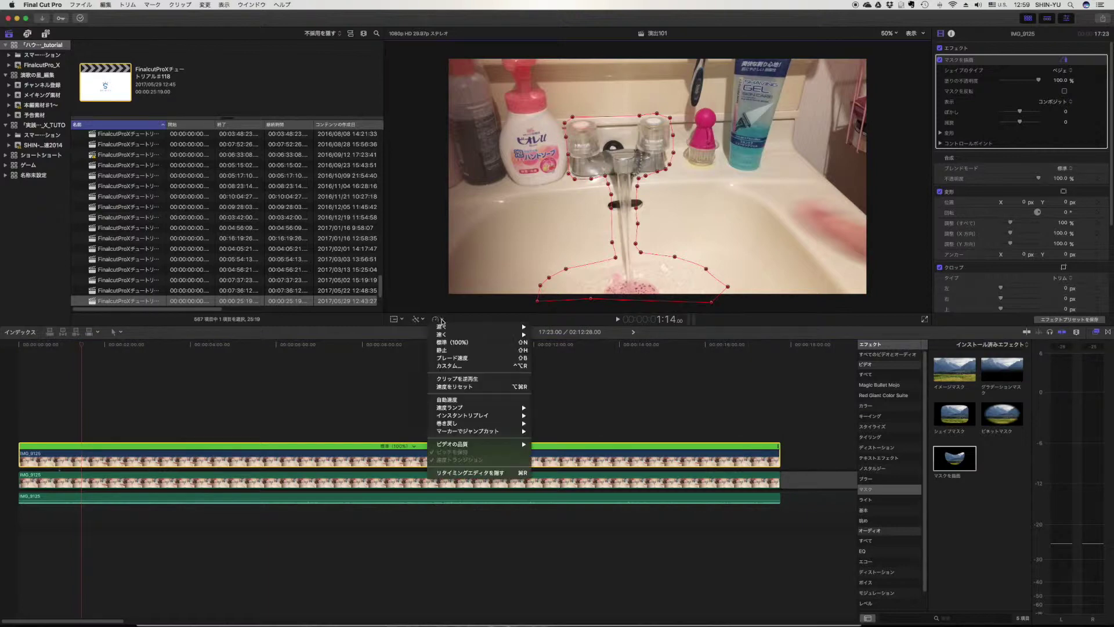
Add a Hold to the top faucet clip, play the retimed result from the start, and zoom in
{"action": "left_click", "coordinate": [447, 354]}
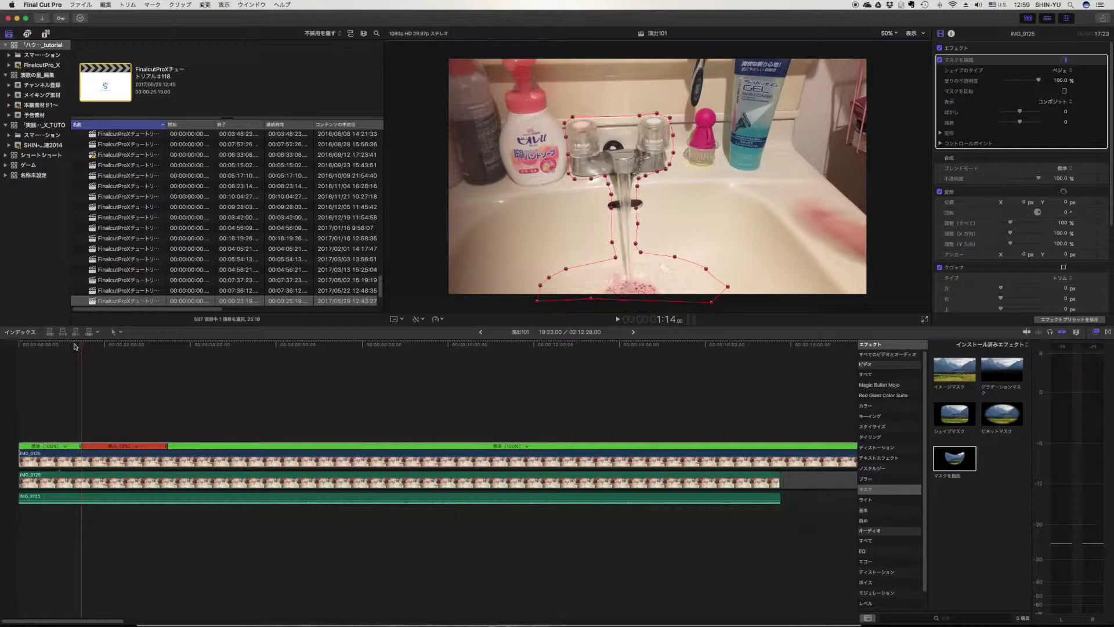
{"action": "key", "text": "Home"}
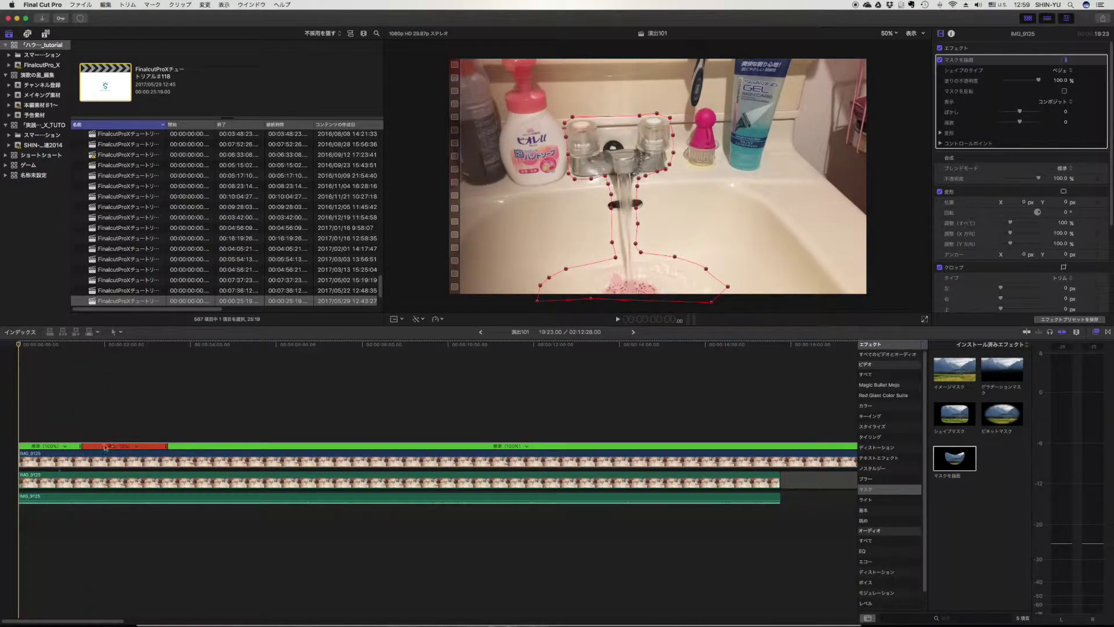
{"action": "key", "text": "space"}
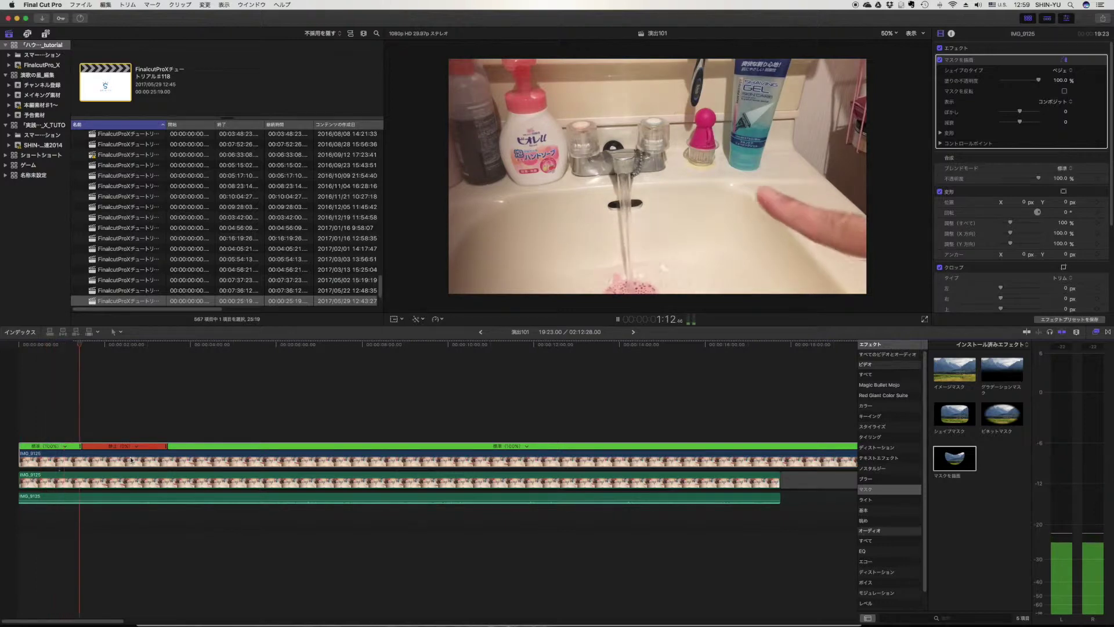
{"action": "key", "text": "space"}
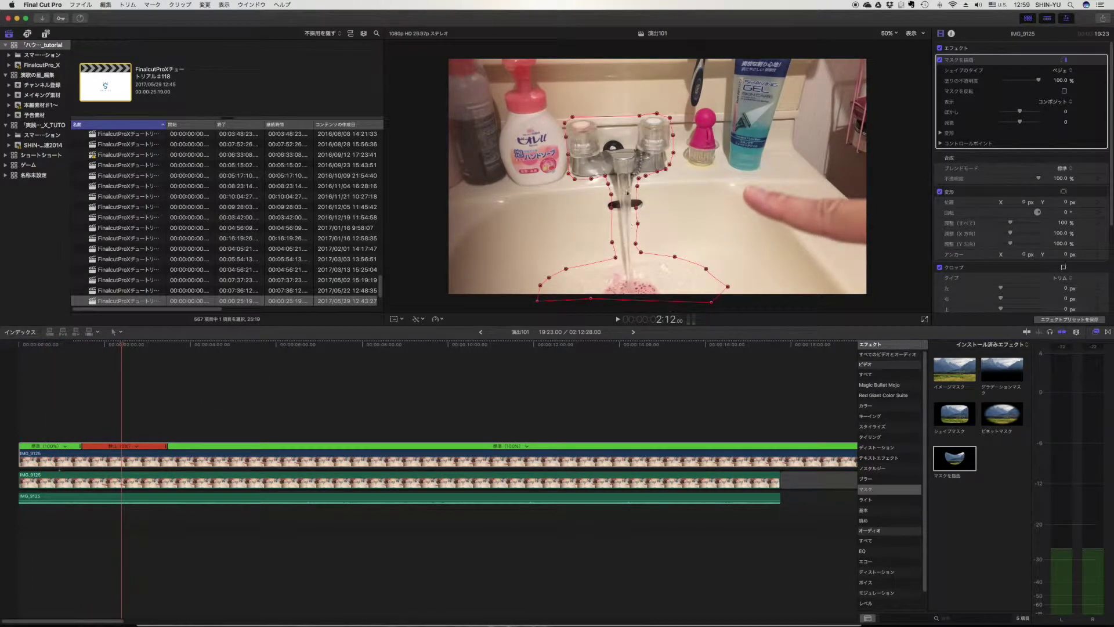
{"action": "mouse_move", "coordinate": [106, 348]}
{"action": "left_mouse_down"}
{"action": "mouse_move", "coordinate": [139, 351]}
{"action": "mouse_move", "coordinate": [83, 344]}
{"action": "left_mouse_up"}
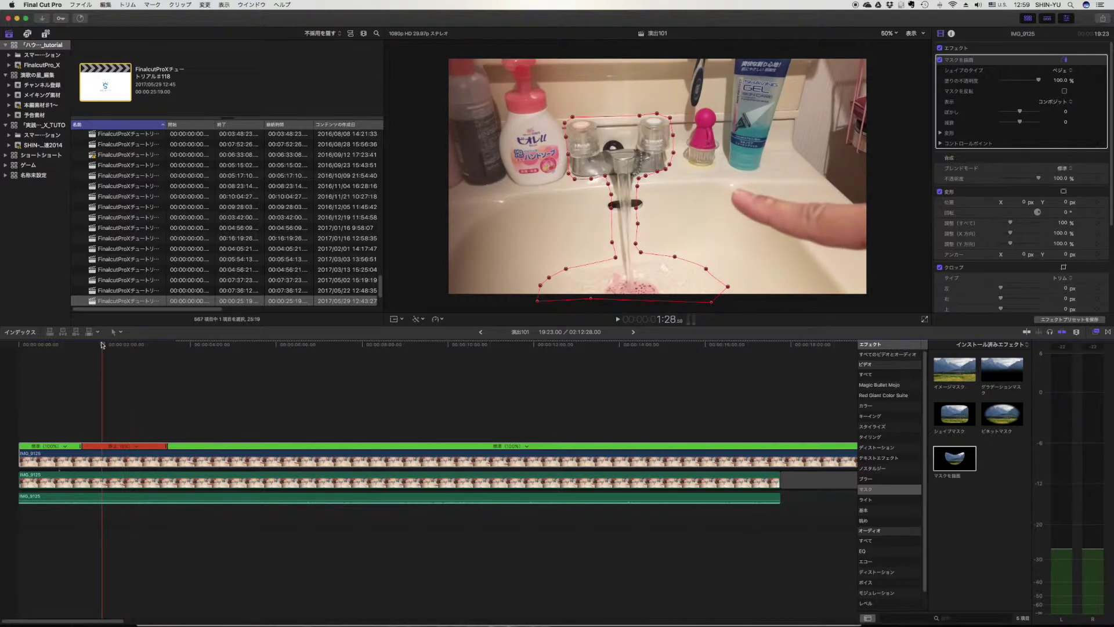
{"action": "key", "text": "super+equal"}
{"action": "key", "text": "super+equal"}
{"action": "key", "text": "super+equal"}
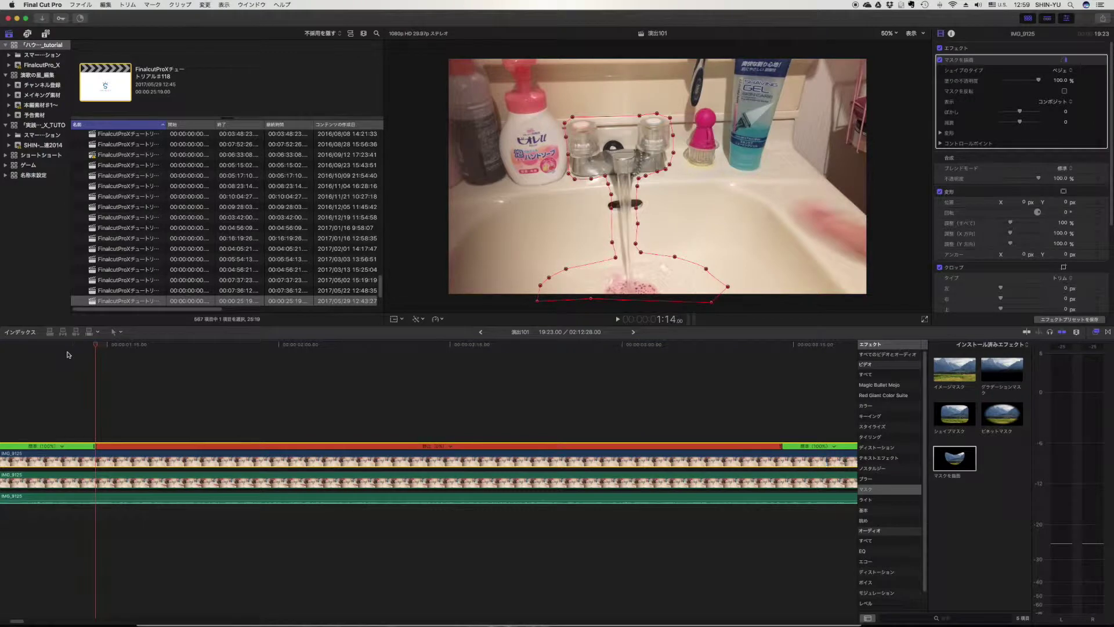
Blade the lower faucet clip at the playhead and detach its audio into a separate clip
{"action": "key", "text": "r"}
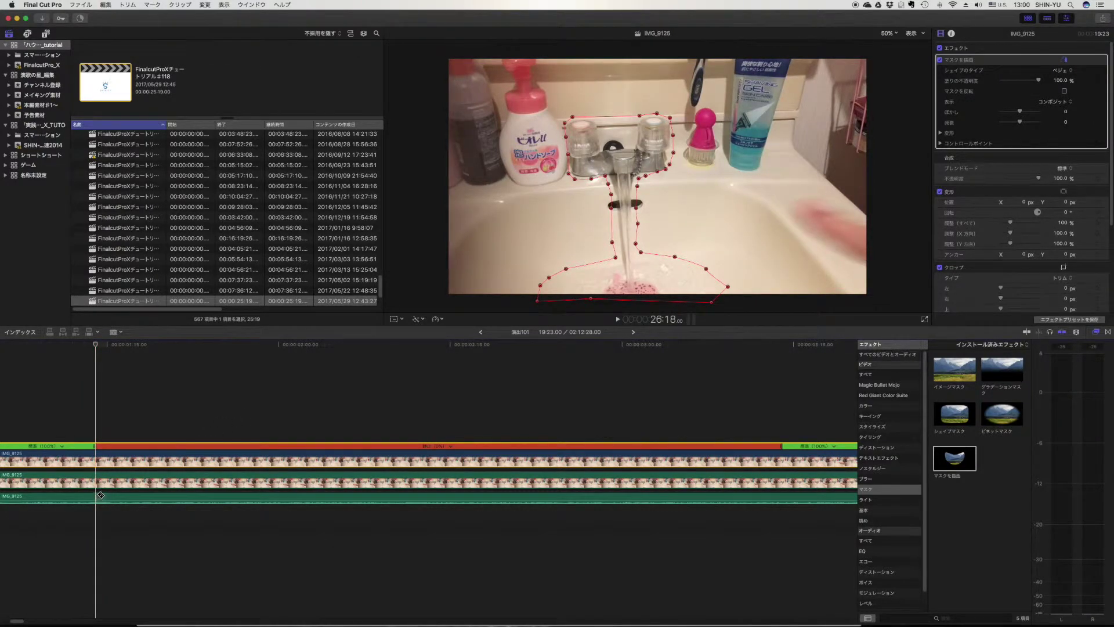
{"action": "left_click", "coordinate": [99, 496]}
{"action": "key", "text": "a"}
{"action": "left_click", "coordinate": [132, 479]}
{"action": "right_click", "coordinate": [134, 483]}
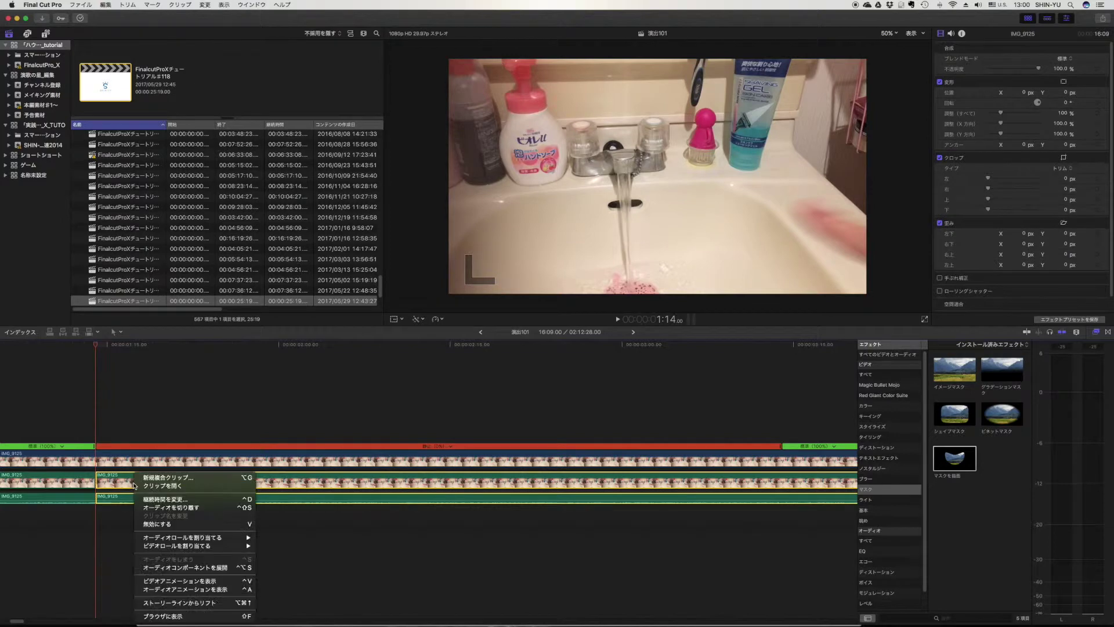
{"action": "left_click", "coordinate": [189, 512]}
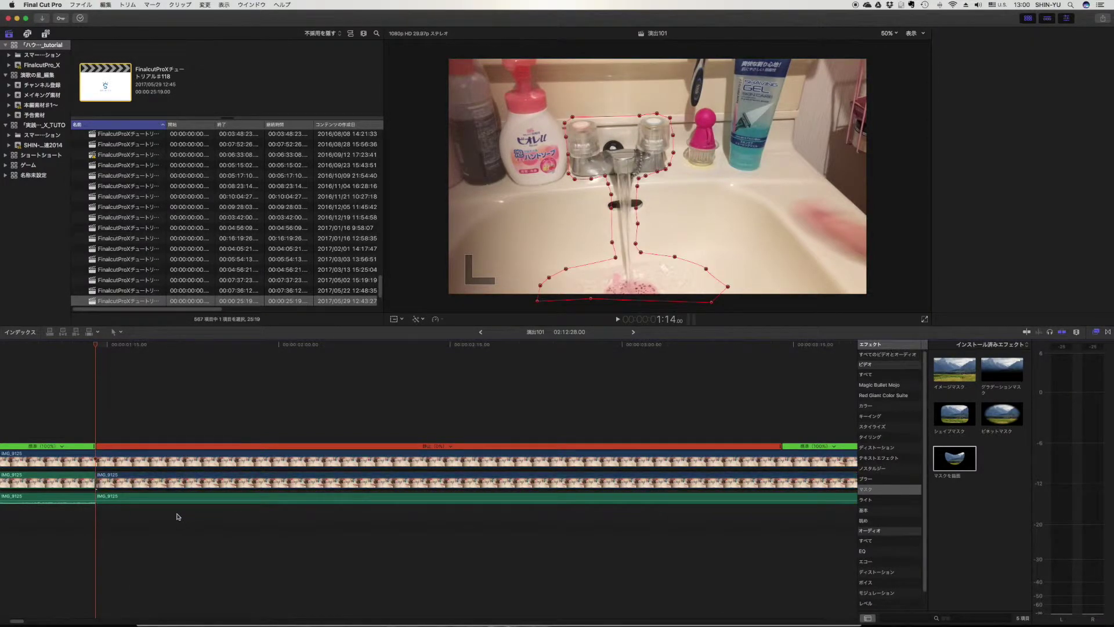
{"action": "key", "text": "super+4"}
{"action": "key", "text": "shift+z"}
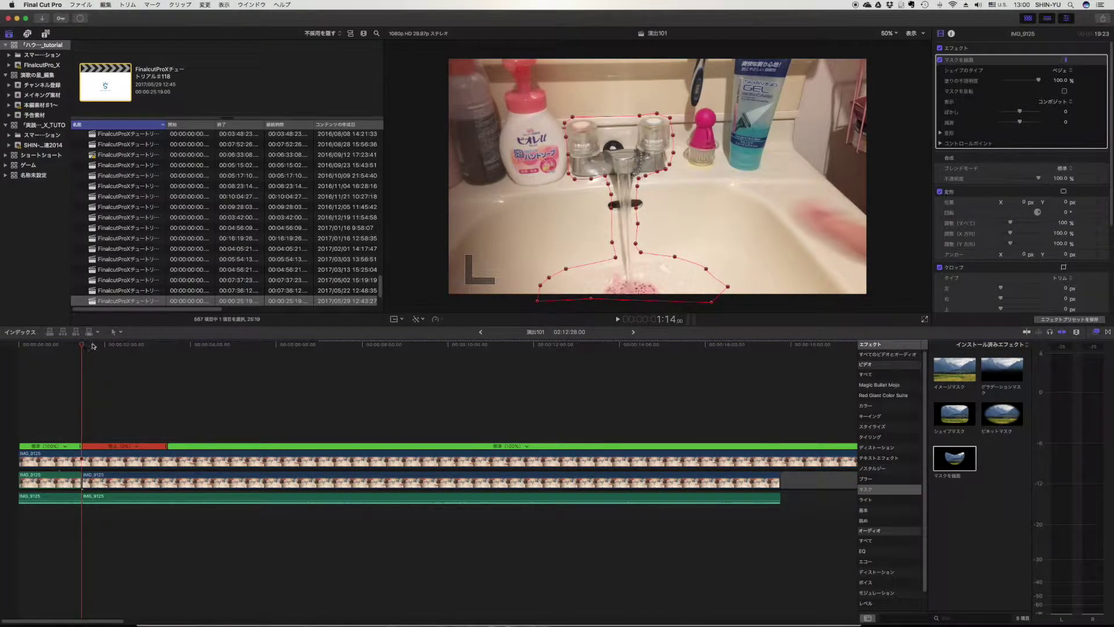
{"action": "left_click", "coordinate": [110, 346]}
Drag the red Hold segment's end out to a later playhead position so the freeze lasts longer
{"action": "mouse_move", "coordinate": [110, 347]}
{"action": "left_mouse_down"}
{"action": "mouse_move", "coordinate": [224, 346]}
{"action": "mouse_move", "coordinate": [196, 342]}
{"action": "left_mouse_up"}
{"action": "key", "text": "Right"}
{"action": "key", "text": "Right"}
{"action": "key", "text": "Right"}
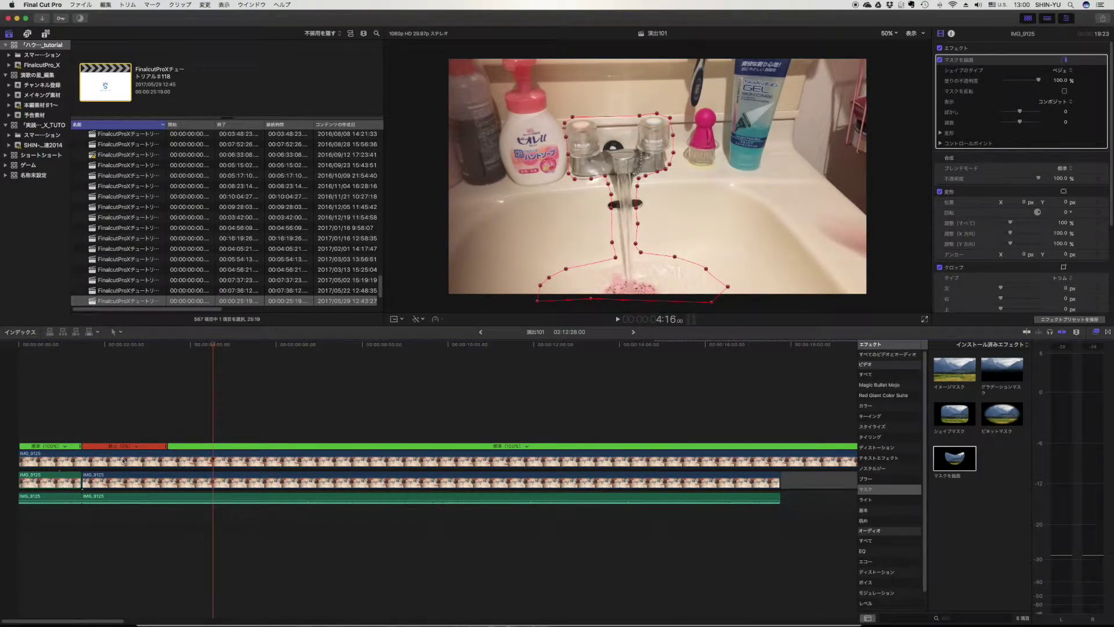
{"action": "left_click_drag", "start_coordinate": [168, 449], "coordinate": [206, 458]}
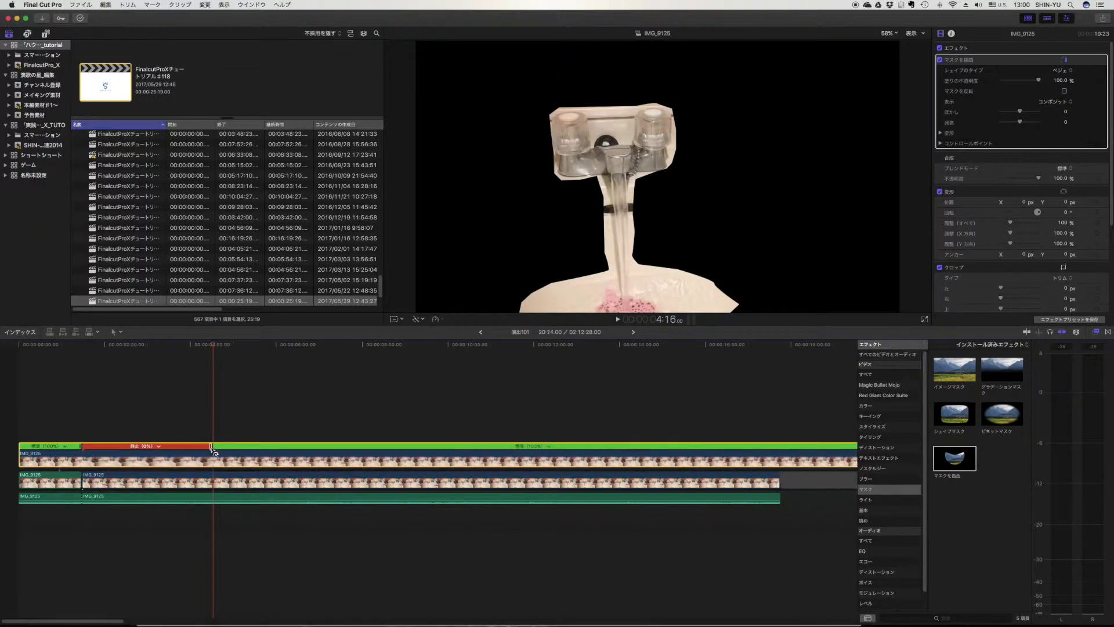
{"action": "key", "text": "super+equal"}
{"action": "key", "text": "super+equal"}
{"action": "key", "text": "super+equal"}
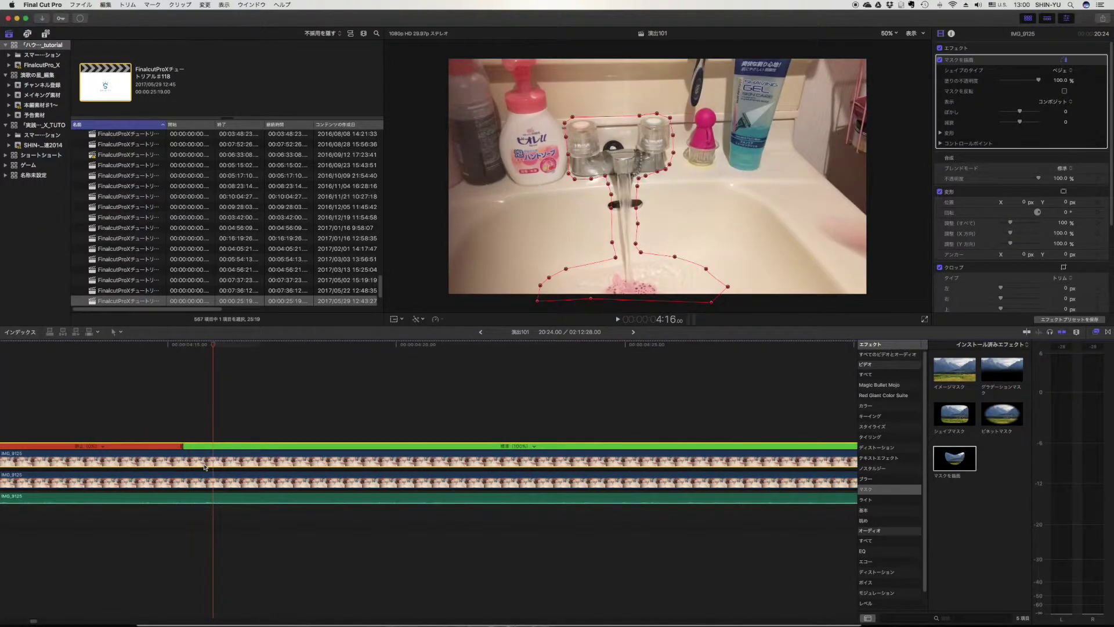
{"action": "left_click_drag", "start_coordinate": [182, 447], "coordinate": [229, 461]}
{"action": "key", "text": "super+equal"}
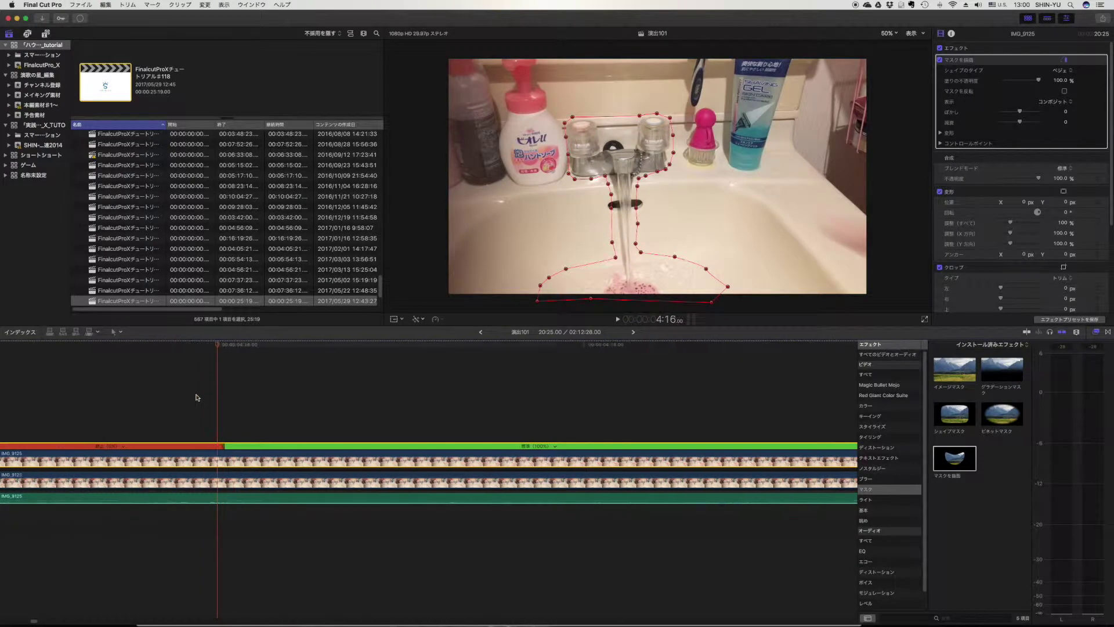
{"action": "left_click_drag", "start_coordinate": [229, 448], "coordinate": [223, 450]}
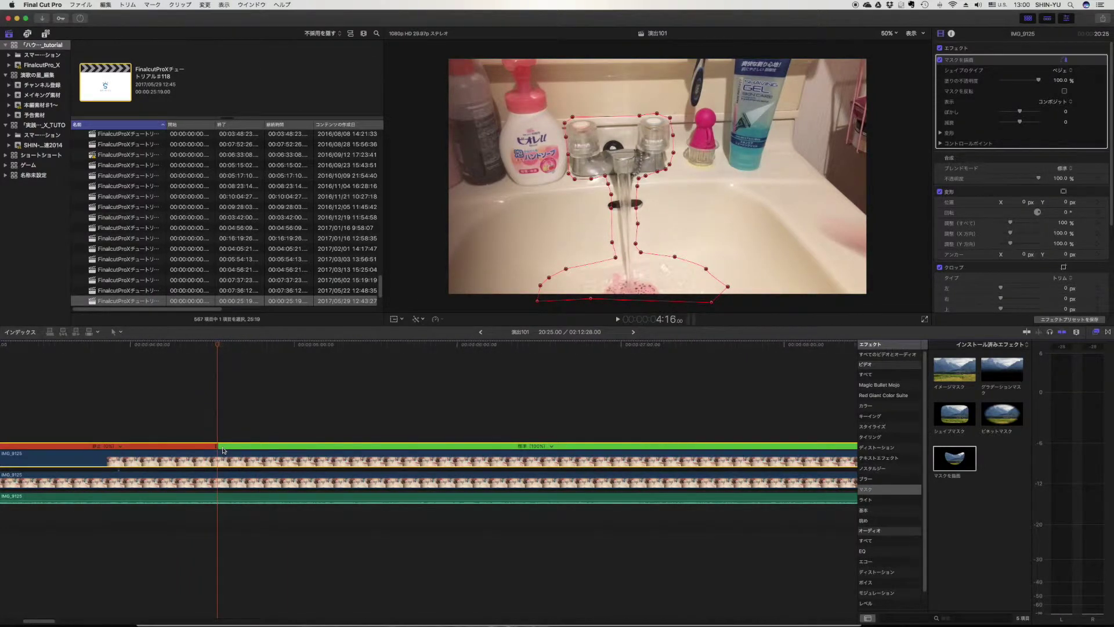
{"action": "key", "text": "super+minus"}
{"action": "key", "text": "super+minus"}
{"action": "left_click", "coordinate": [105, 500]}
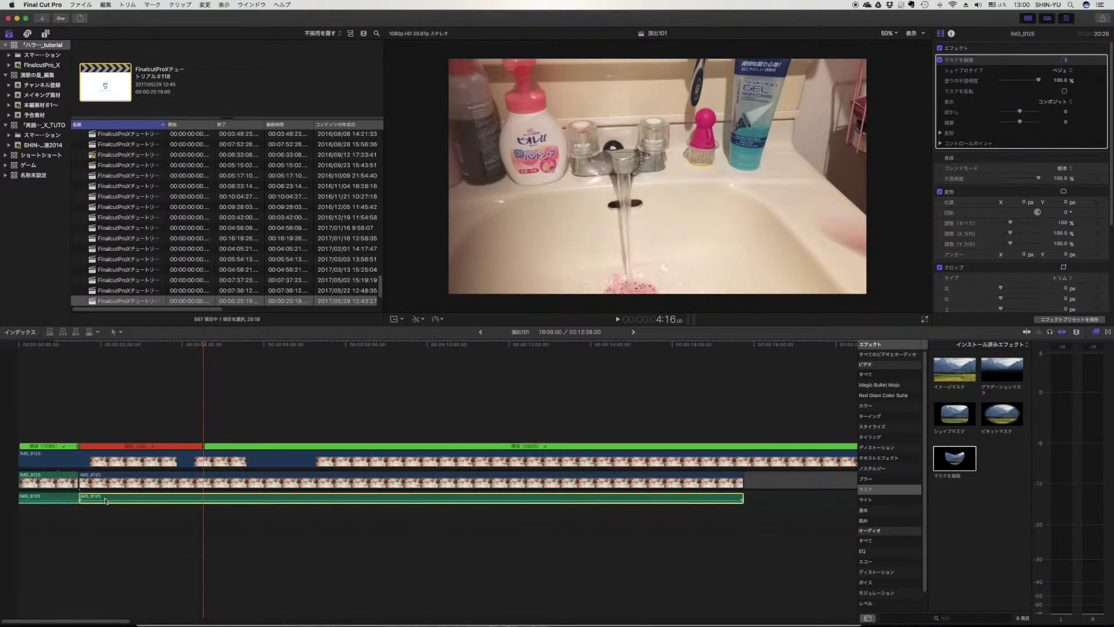
Move the detached IMG_9125 audio about 3 seconds later so it starts where the Hold ends
{"action": "left_click_drag", "start_coordinate": [216, 497], "coordinate": [293, 502]}
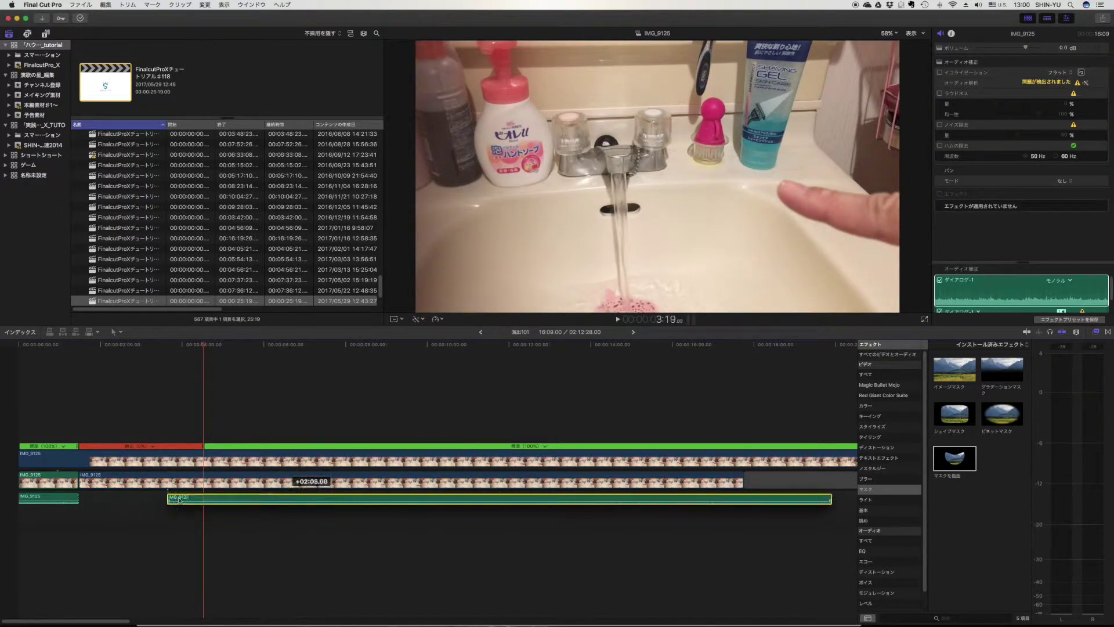
{"action": "left_click_drag", "start_coordinate": [164, 504], "coordinate": [210, 509]}
{"action": "key", "text": "super+z"}
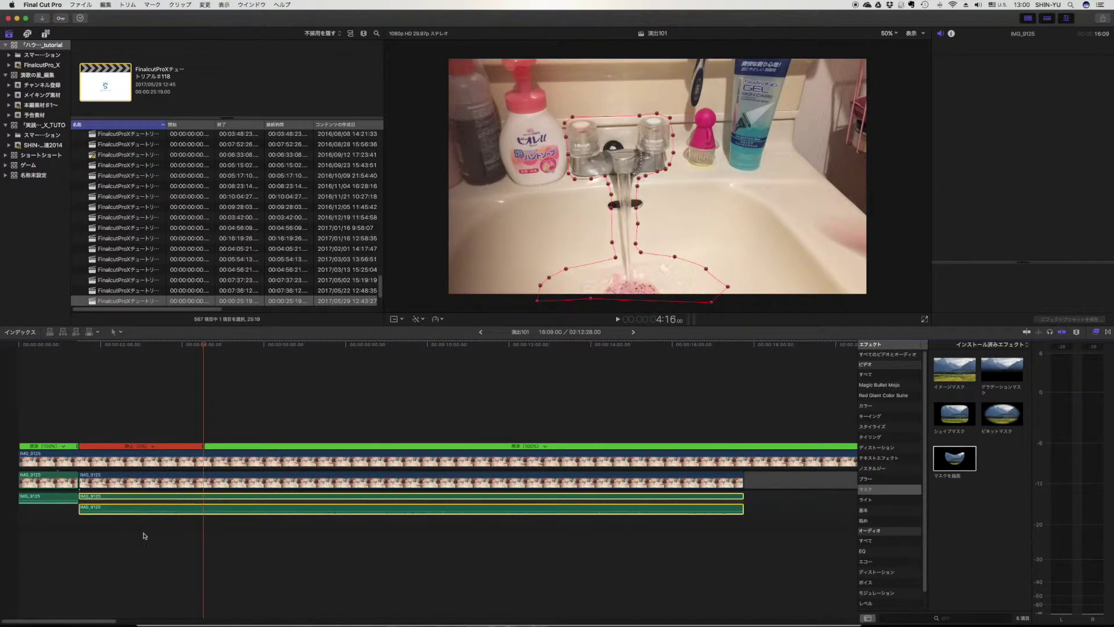
{"action": "left_click_drag", "start_coordinate": [97, 506], "coordinate": [221, 498]}
{"action": "left_click_drag", "start_coordinate": [174, 348], "coordinate": [2, 350]}
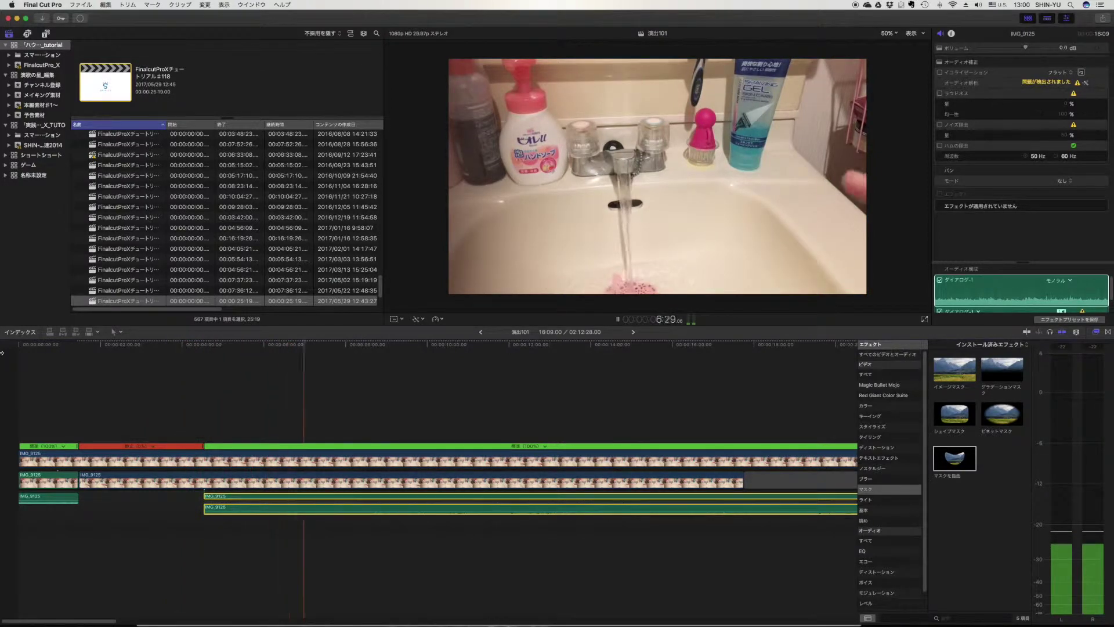
Review the held section with reverse playback and frame steps, stopping at 7:05 on the masked clip
{"action": "key", "text": "space"}
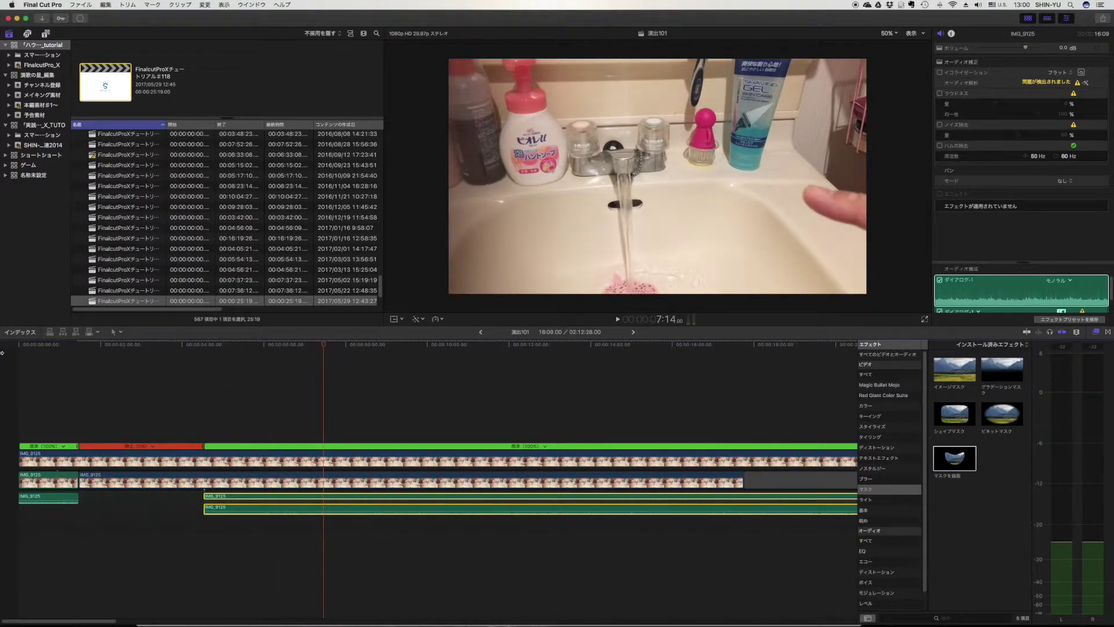
{"action": "key", "text": "j"}
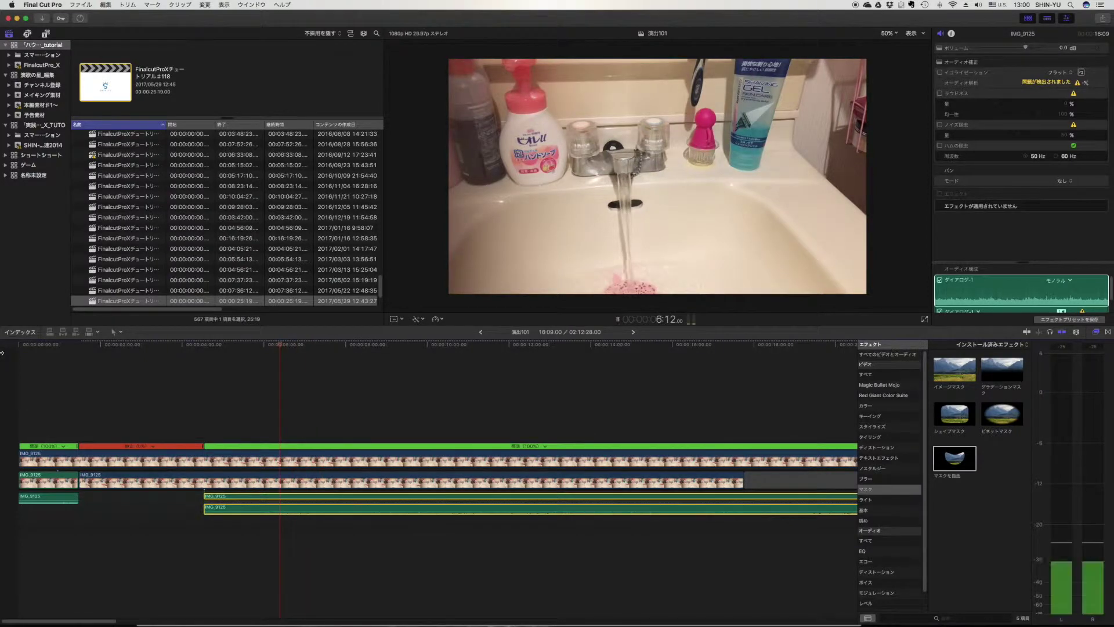
{"action": "key", "text": "space"}
{"action": "key", "text": "Left"}
{"action": "key", "text": "Left"}
{"action": "key", "text": "Left"}
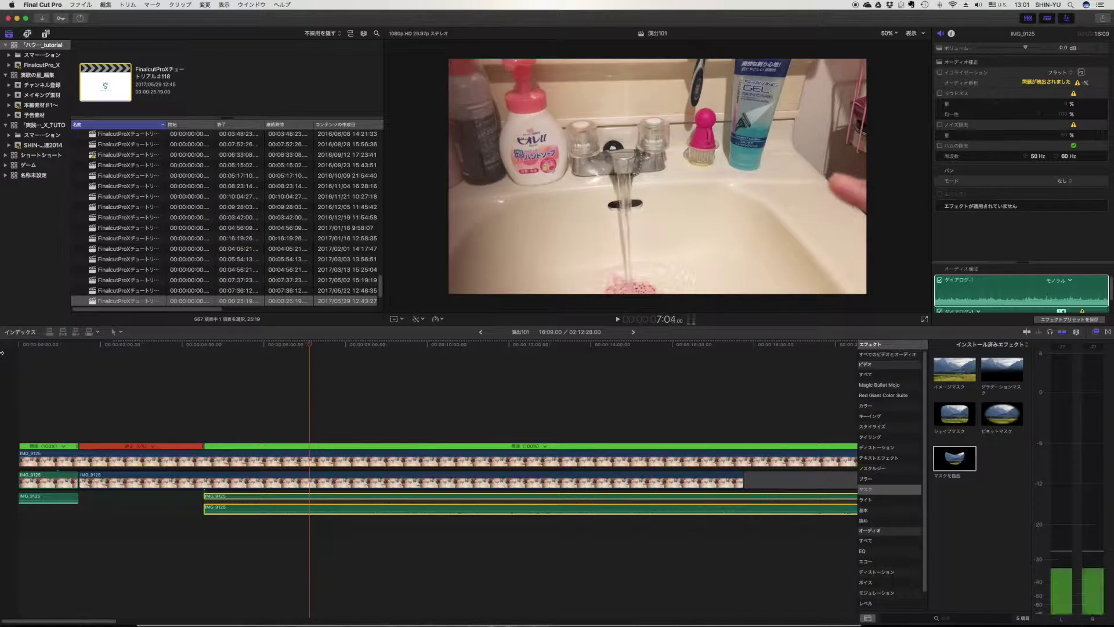
{"action": "key", "text": "Right"}
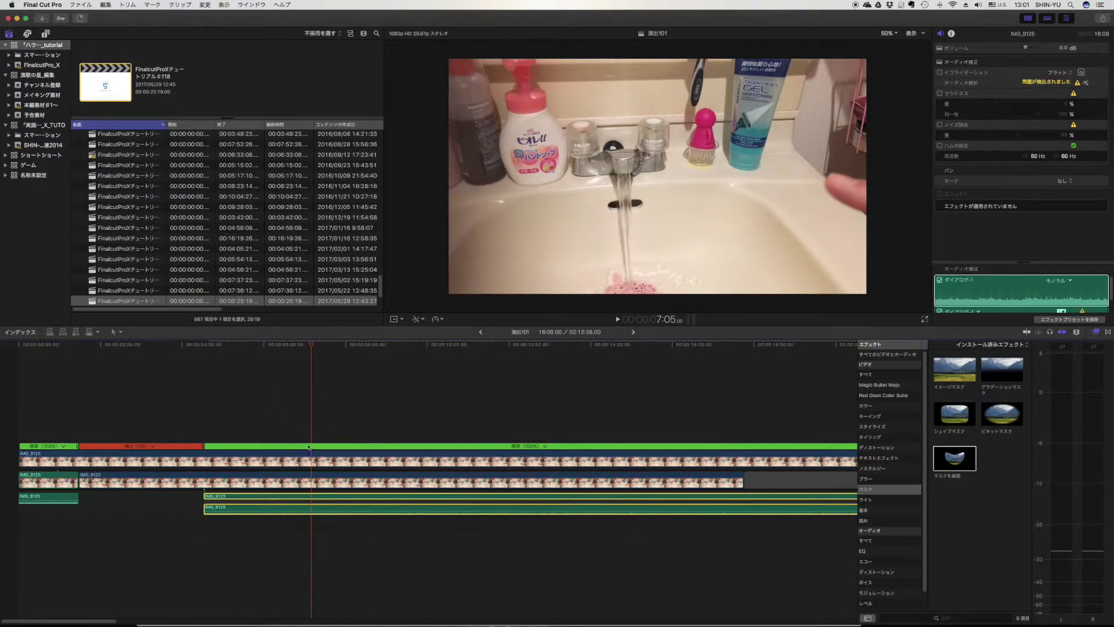
{"action": "key", "text": "super+alt+s"}
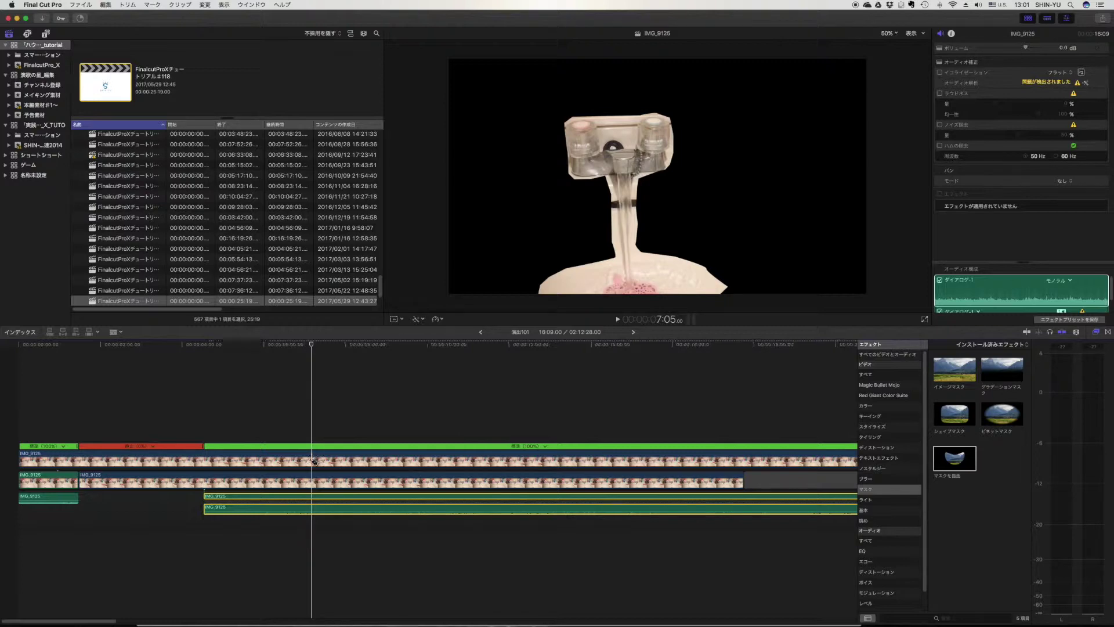
{"action": "left_click", "coordinate": [314, 464]}
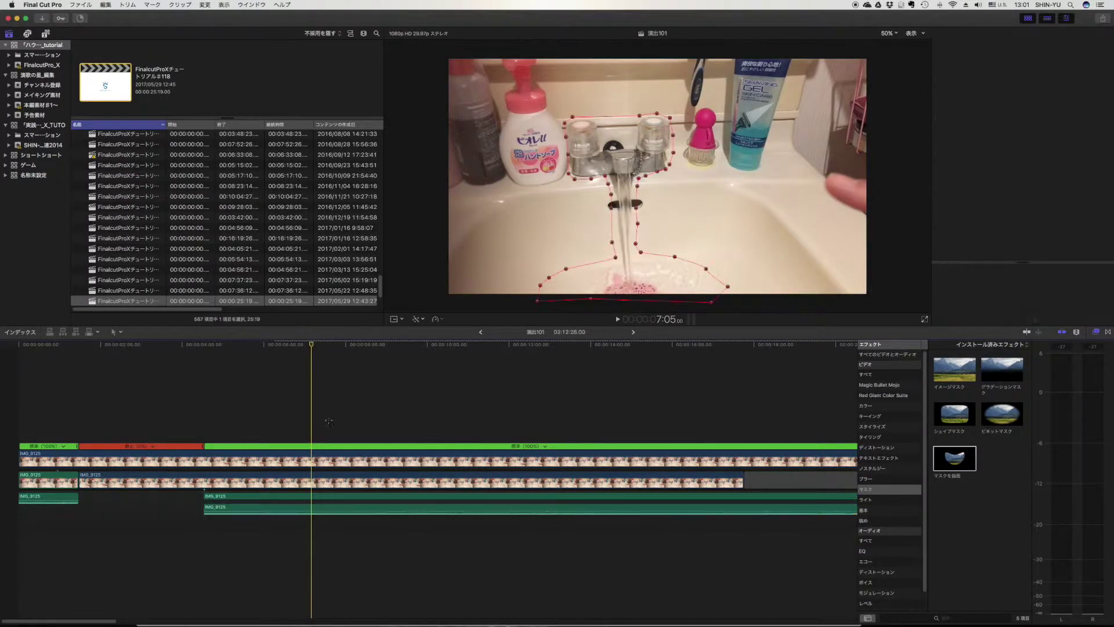
Split the audio at the playhead and add a freeze Hold to the masked faucet clip
{"action": "key", "text": "b"}
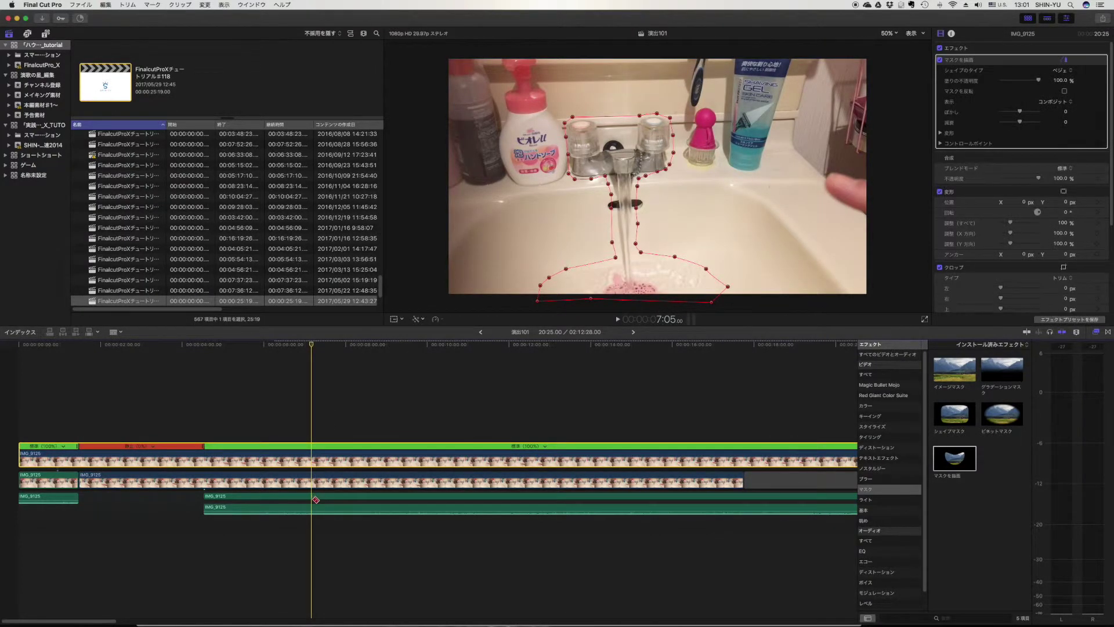
{"action": "left_click", "coordinate": [313, 500]}
{"action": "key", "text": "a"}
{"action": "left_click", "coordinate": [322, 463]}
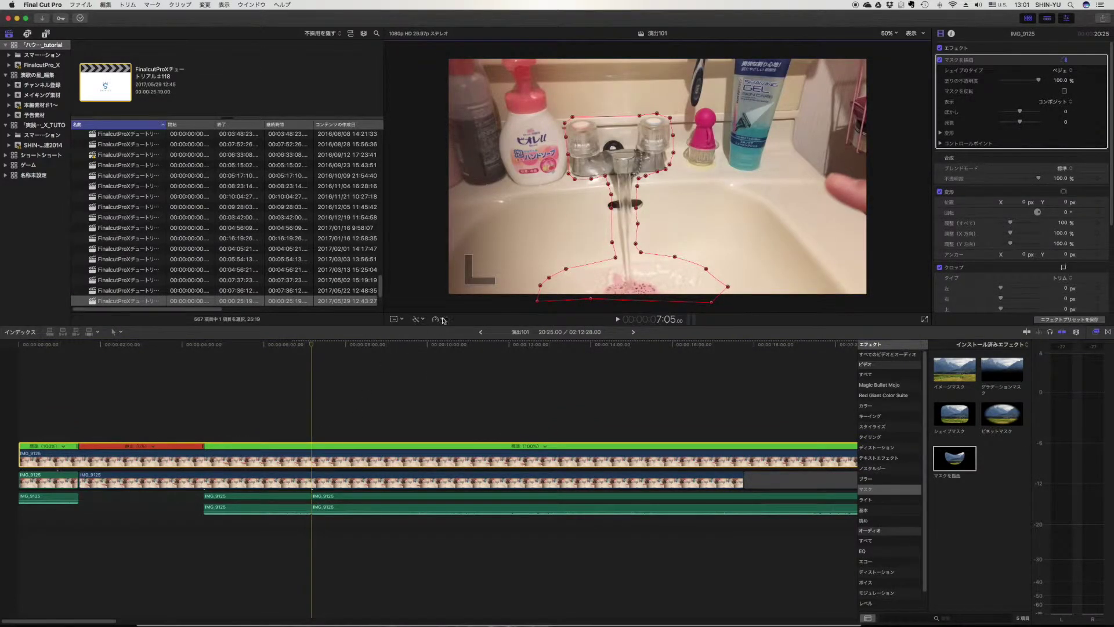
{"action": "left_click", "coordinate": [442, 320]}
{"action": "left_click", "coordinate": [459, 346]}
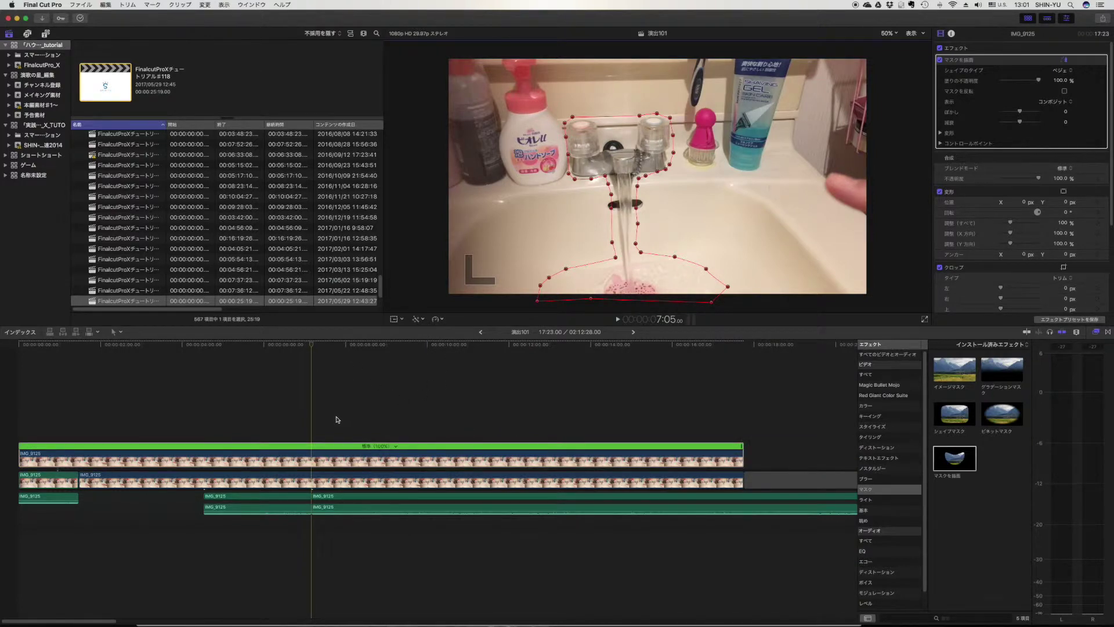
{"action": "key", "text": "super+z"}
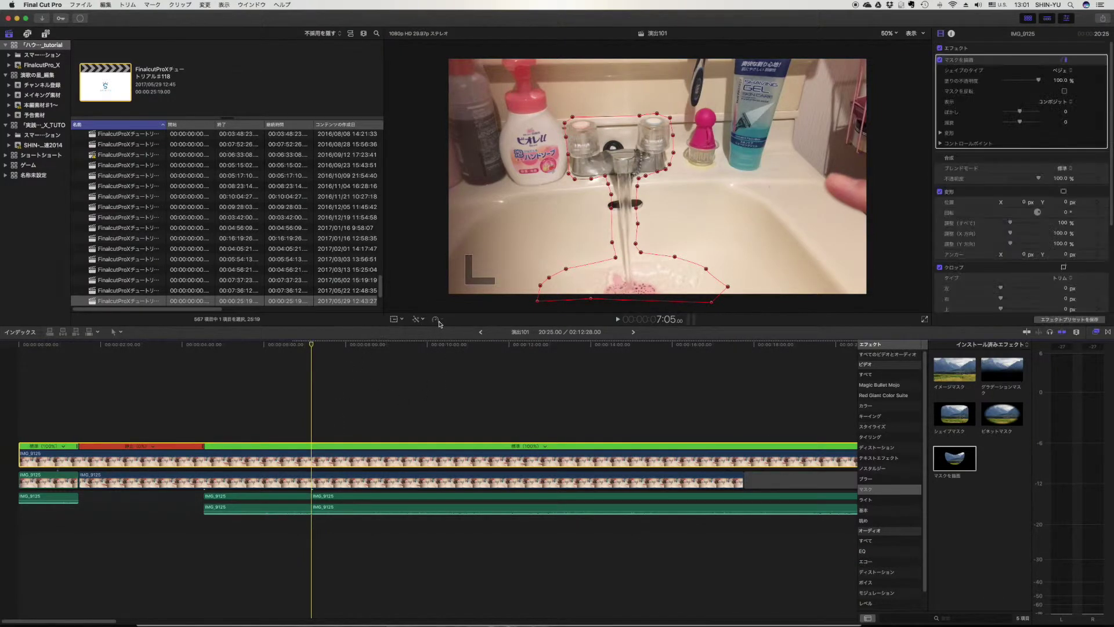
{"action": "left_click", "coordinate": [436, 320]}
{"action": "left_click", "coordinate": [447, 351]}
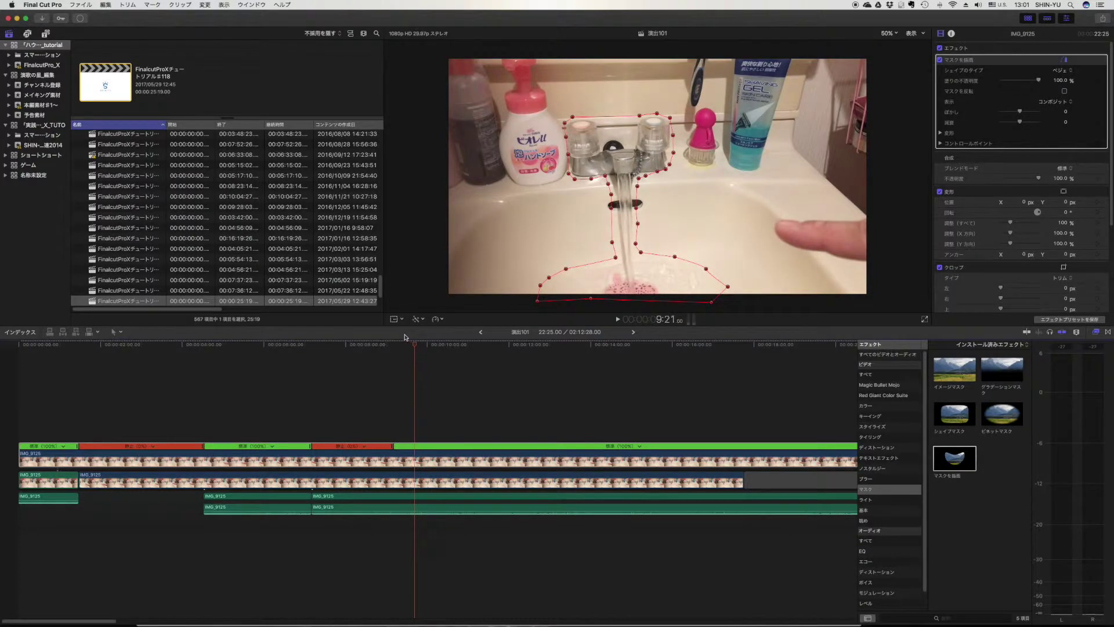
Lengthen the new Hold section by dragging its end handle further out
{"action": "key", "text": "space"}
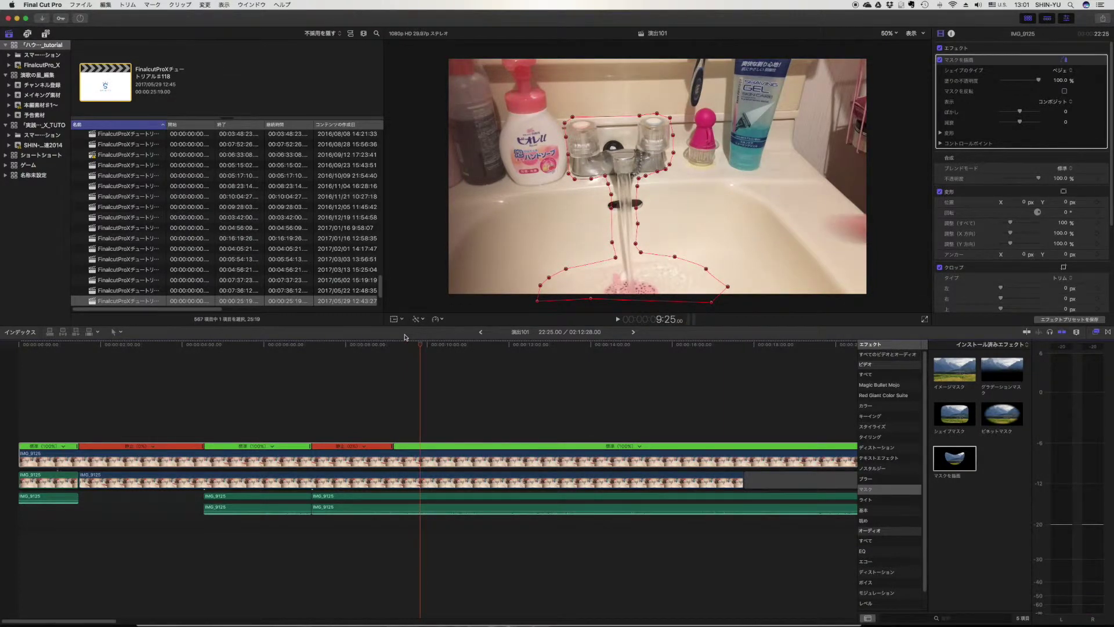
{"action": "key", "text": "super+equal"}
{"action": "mouse_move", "coordinate": [364, 447]}
{"action": "left_mouse_down"}
{"action": "mouse_move", "coordinate": [558, 447]}
{"action": "mouse_move", "coordinate": [413, 452]}
{"action": "left_mouse_up"}
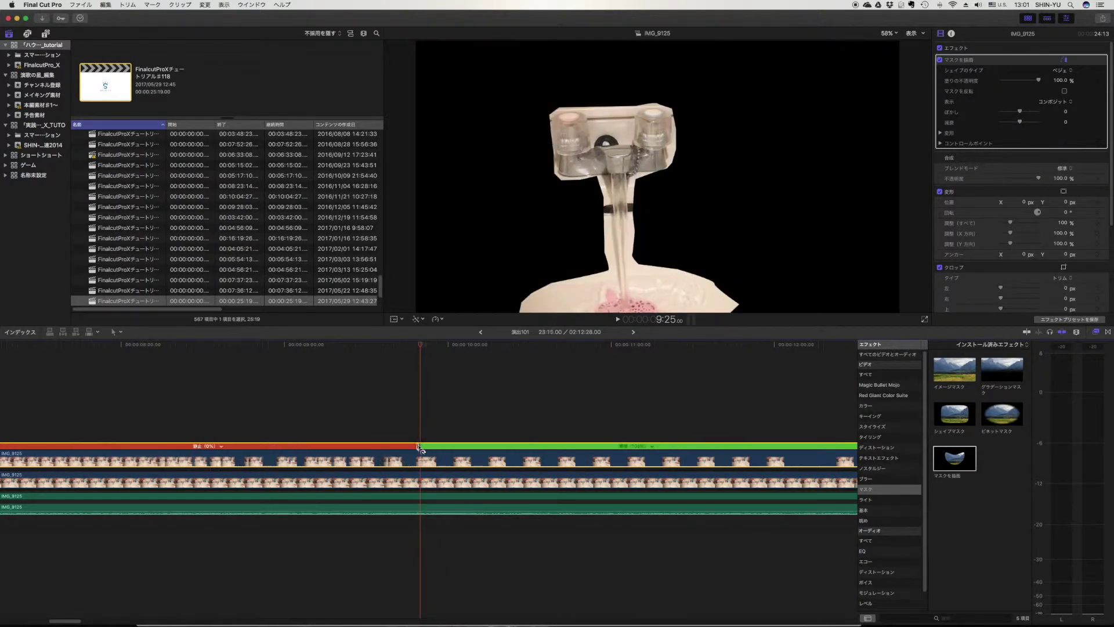
{"action": "key", "text": "super+equal"}
{"action": "key", "text": "super+equal"}
{"action": "key", "text": "super+equal"}
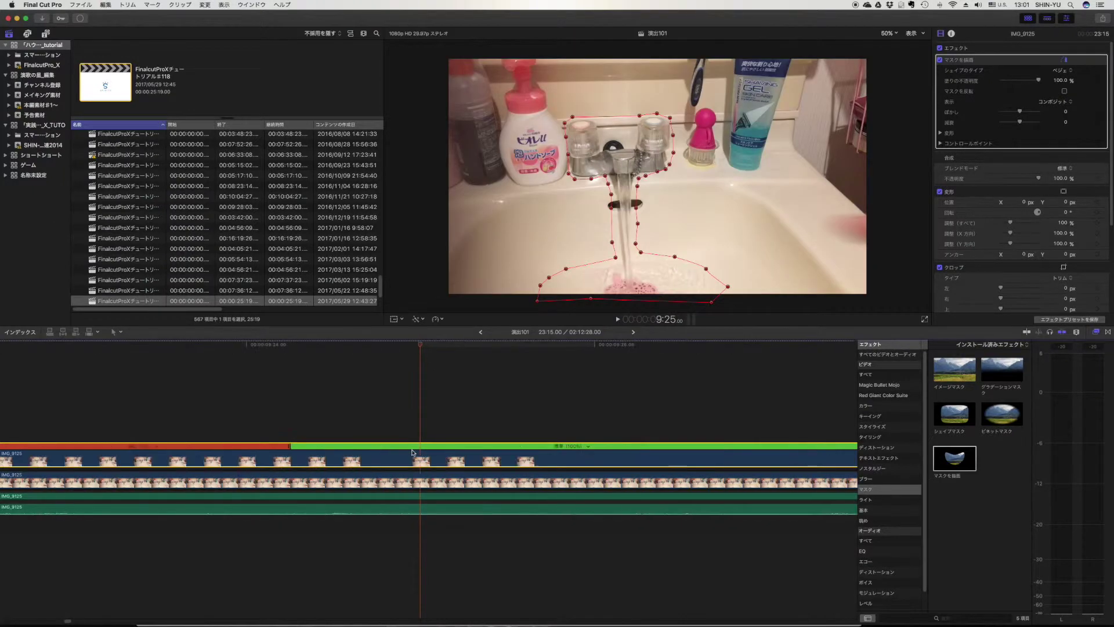
{"action": "left_click_drag", "start_coordinate": [290, 449], "coordinate": [395, 451]}
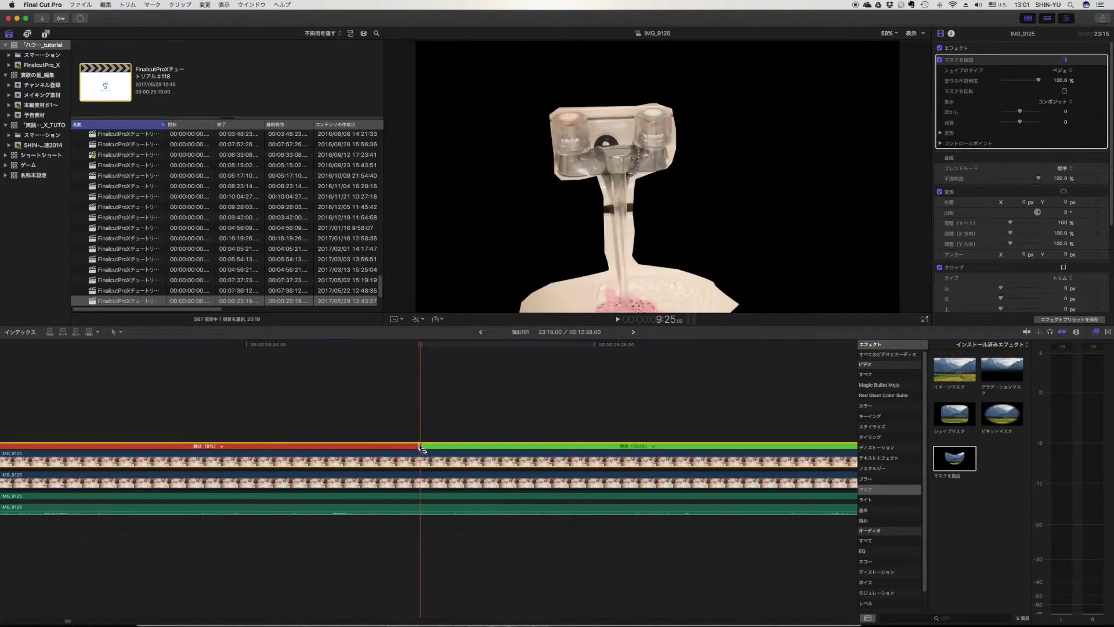
{"action": "left_click_drag", "start_coordinate": [422, 449], "coordinate": [420, 451]}
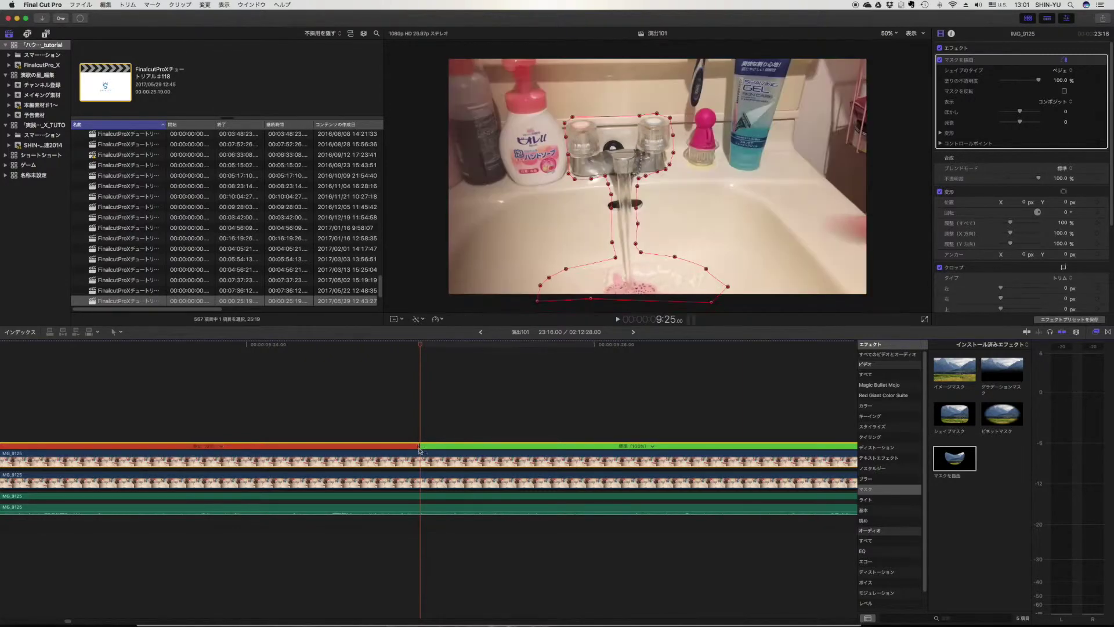
Move the later audio piece to the hold's end, preview, and split the clips near 12 seconds
{"action": "key", "text": "shift+z"}
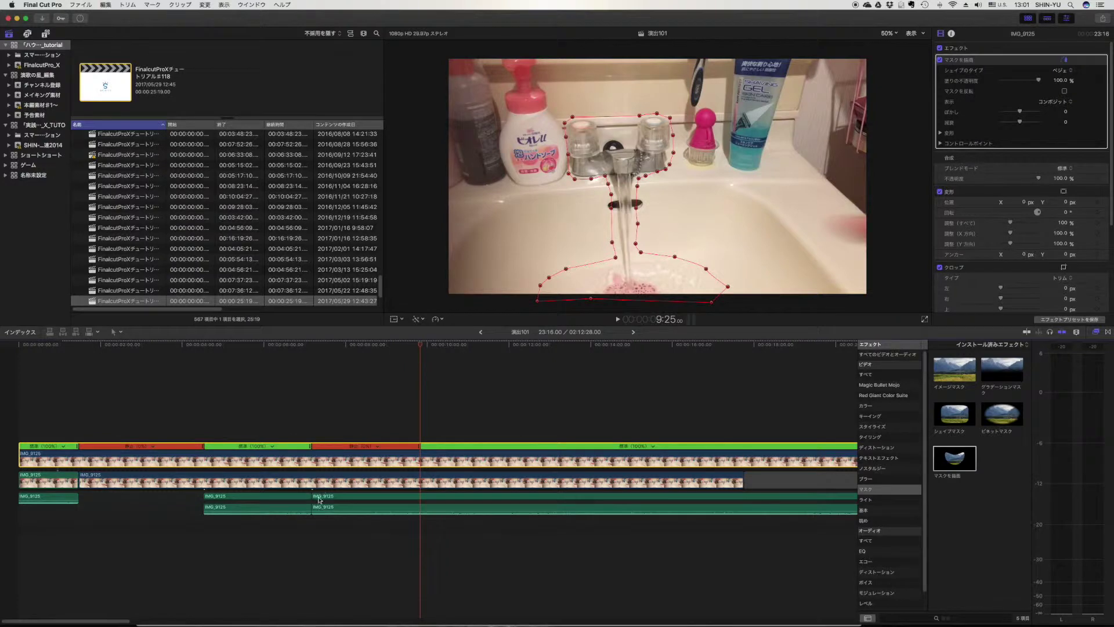
{"action": "left_click_drag", "start_coordinate": [320, 499], "coordinate": [428, 500]}
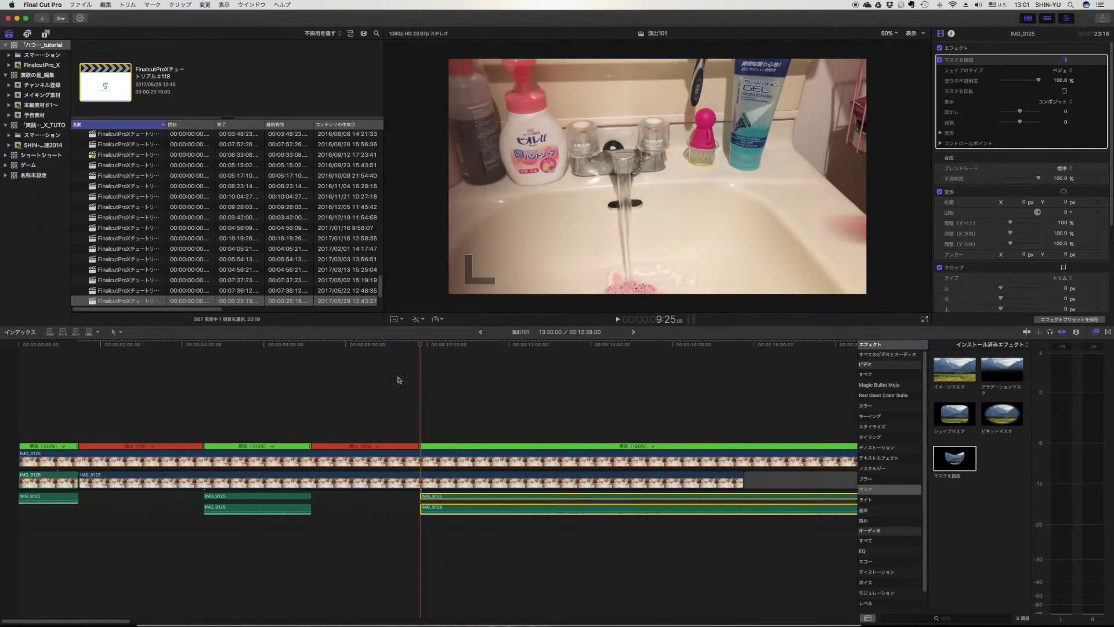
{"action": "left_click", "coordinate": [274, 346]}
{"action": "key", "text": "space"}
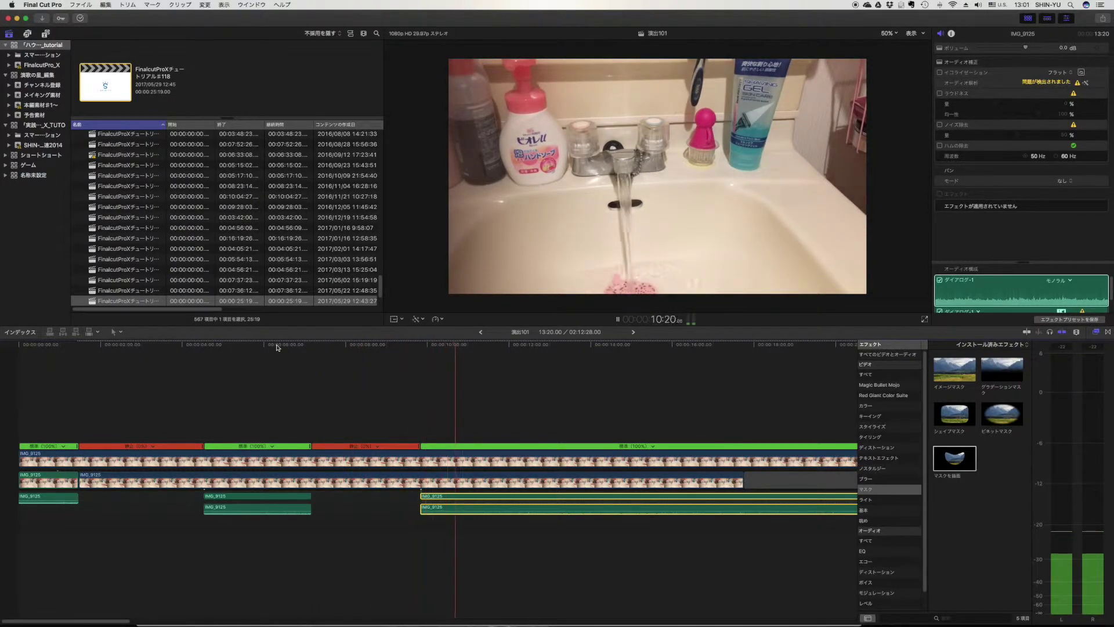
{"action": "key", "text": "space"}
{"action": "mouse_move", "coordinate": [473, 349]}
{"action": "left_mouse_down"}
{"action": "mouse_move", "coordinate": [510, 335]}
{"action": "mouse_move", "coordinate": [492, 336]}
{"action": "left_mouse_up"}
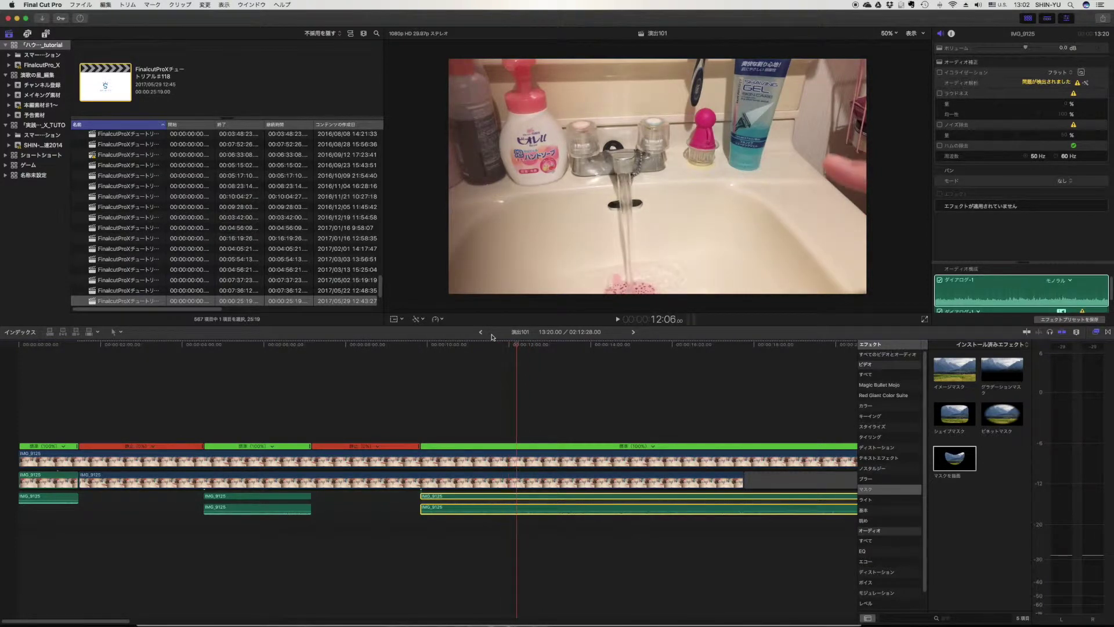
{"action": "key", "text": "b"}
{"action": "key", "text": "super+b"}
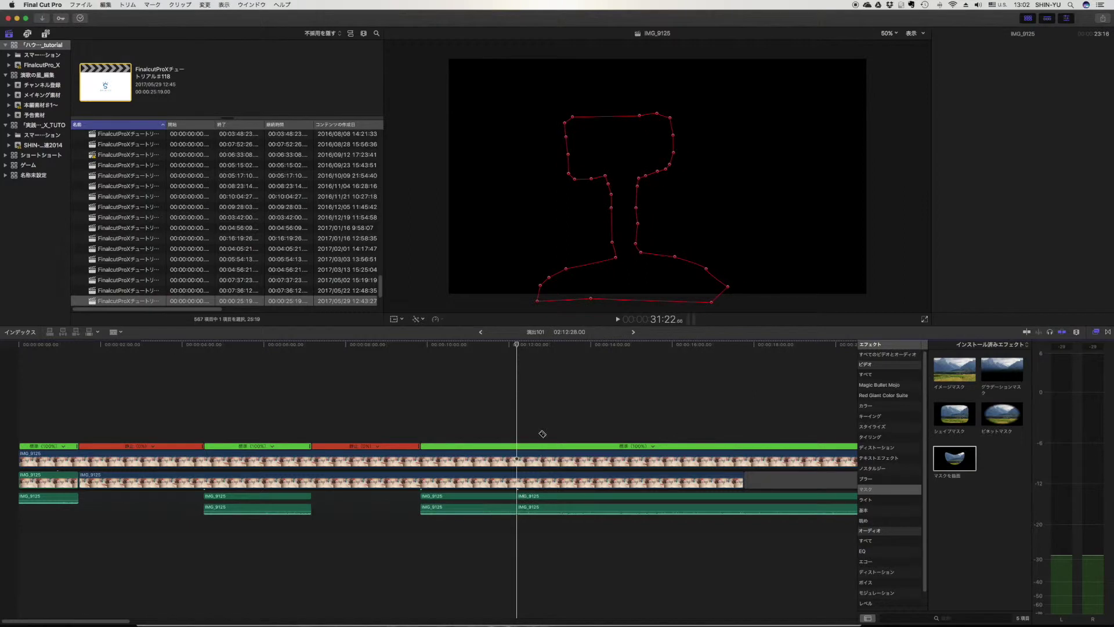
Add a third Hold to the faucet clip and make it end at 16:00
{"action": "left_click", "coordinate": [536, 456]}
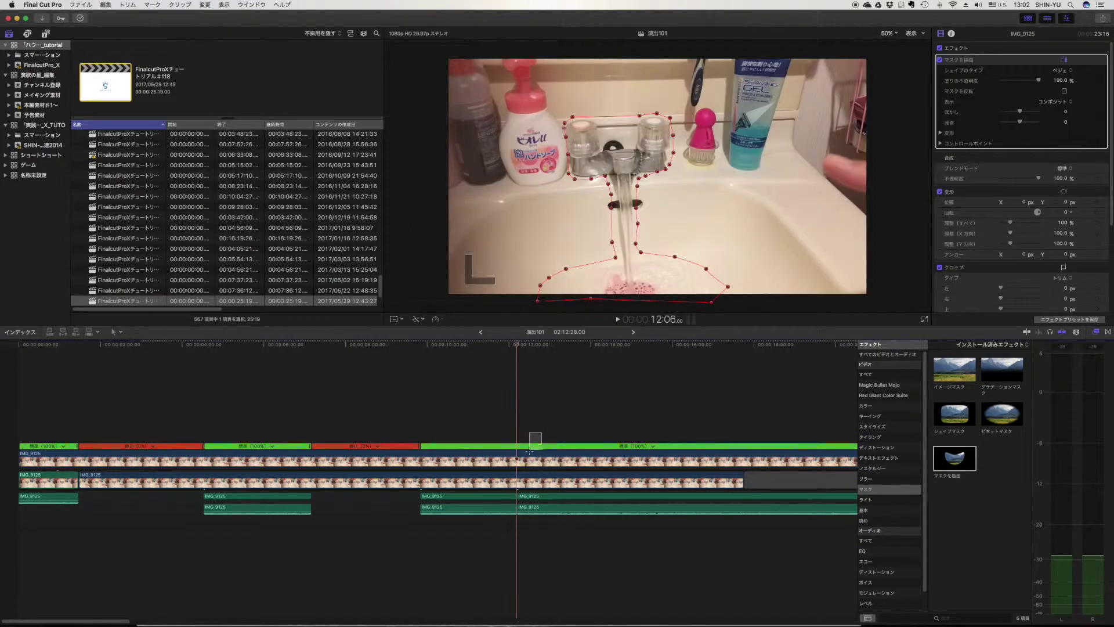
{"action": "left_click", "coordinate": [445, 324]}
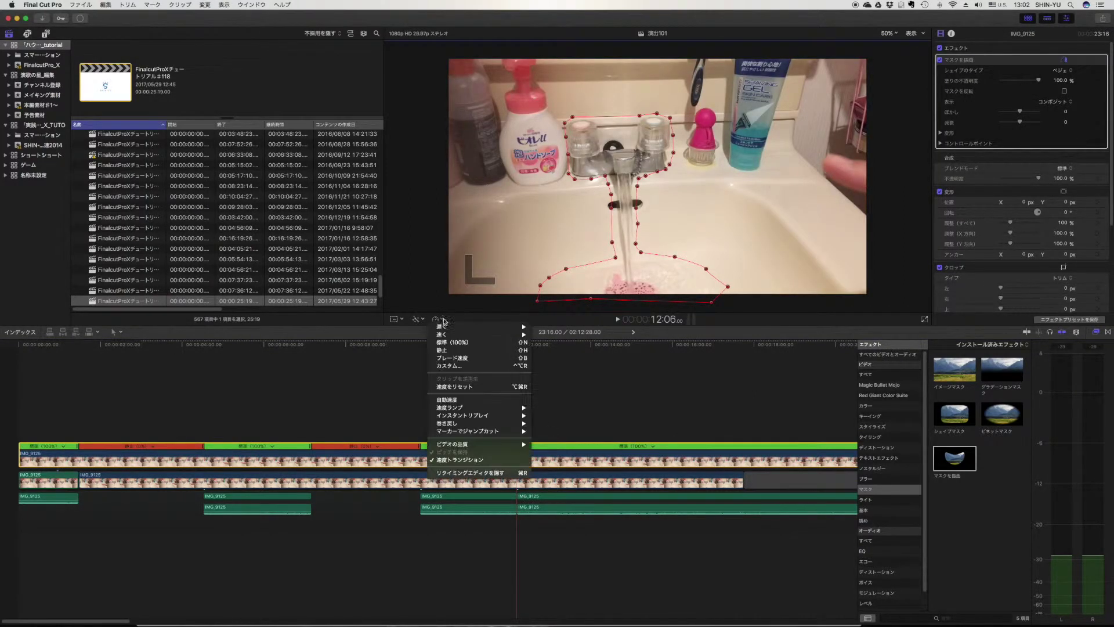
{"action": "left_click", "coordinate": [458, 355]}
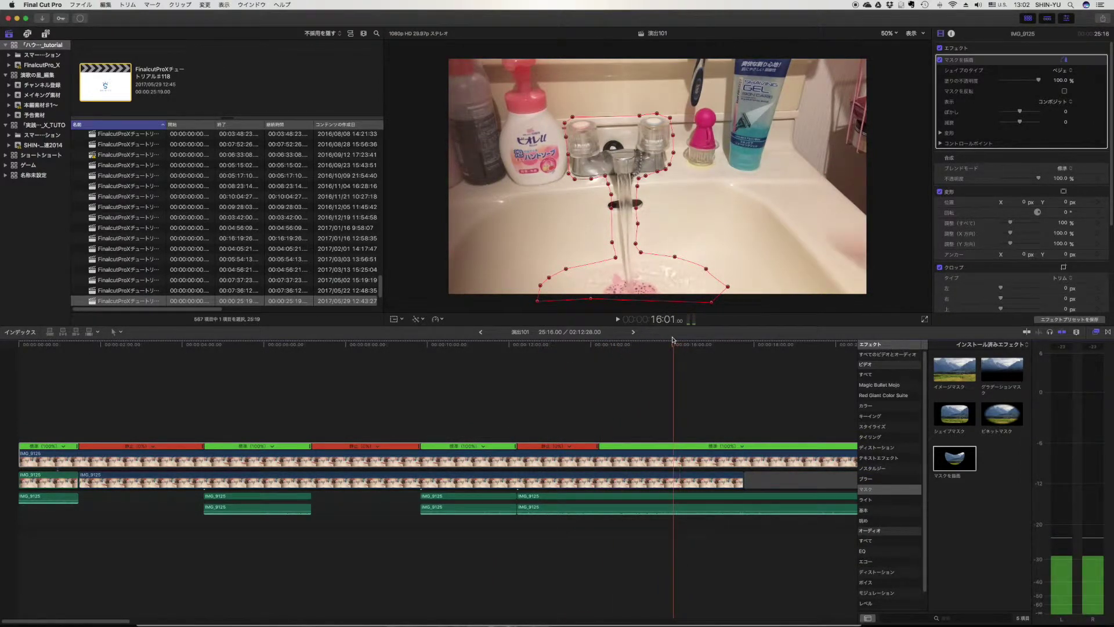
{"action": "left_click_drag", "start_coordinate": [673, 340], "coordinate": [671, 342]}
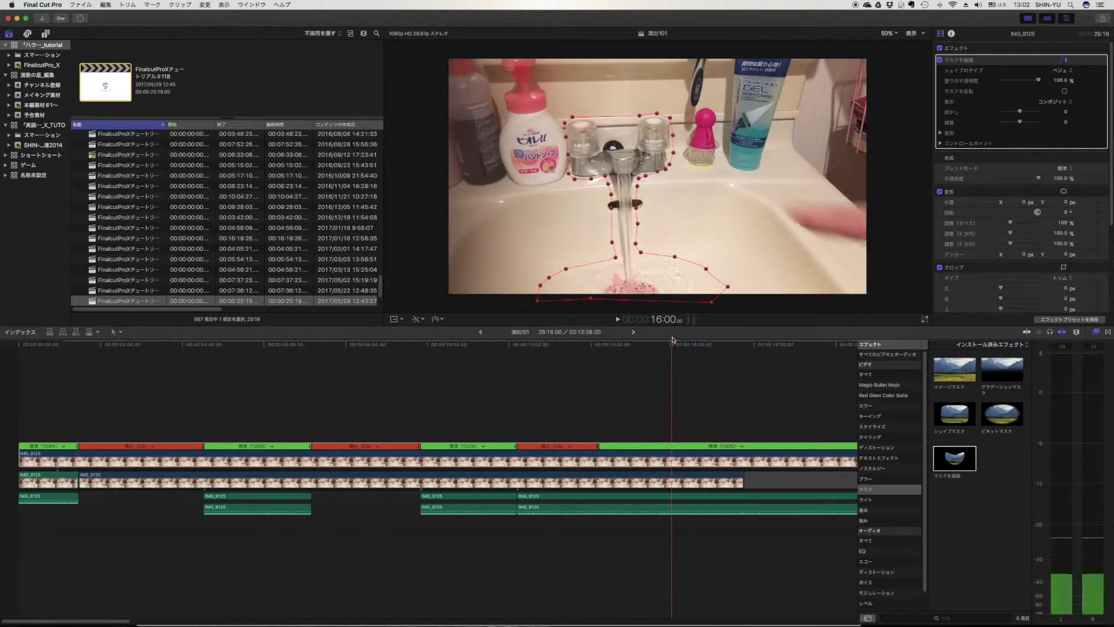
{"action": "left_click", "coordinate": [600, 450]}
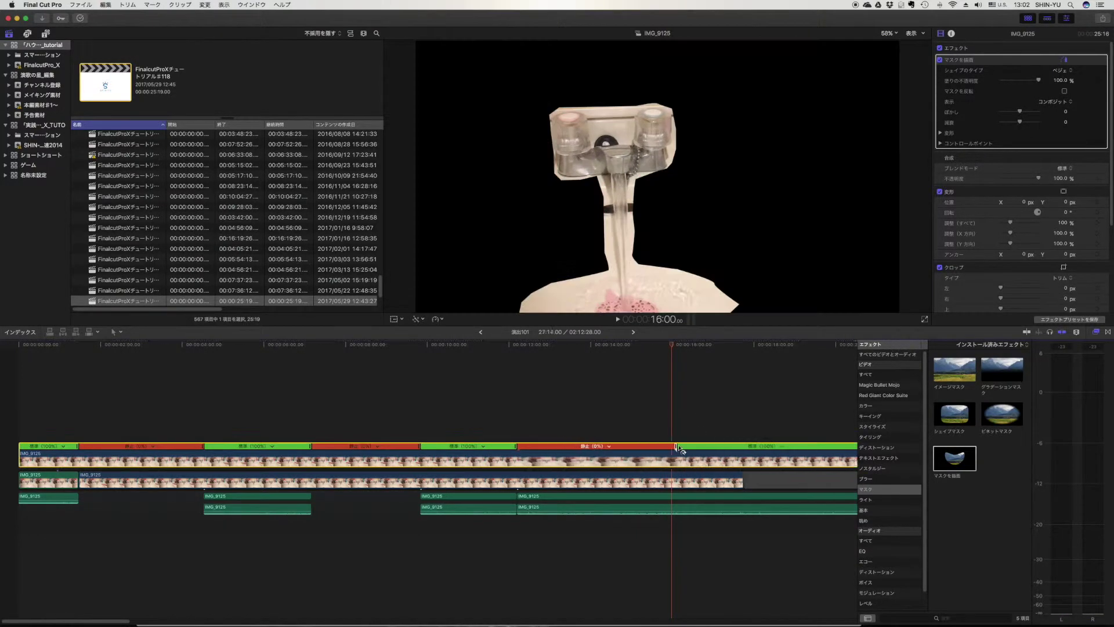
{"action": "key", "text": "super+equal"}
{"action": "key", "text": "super+equal"}
{"action": "key", "text": "super+equal"}
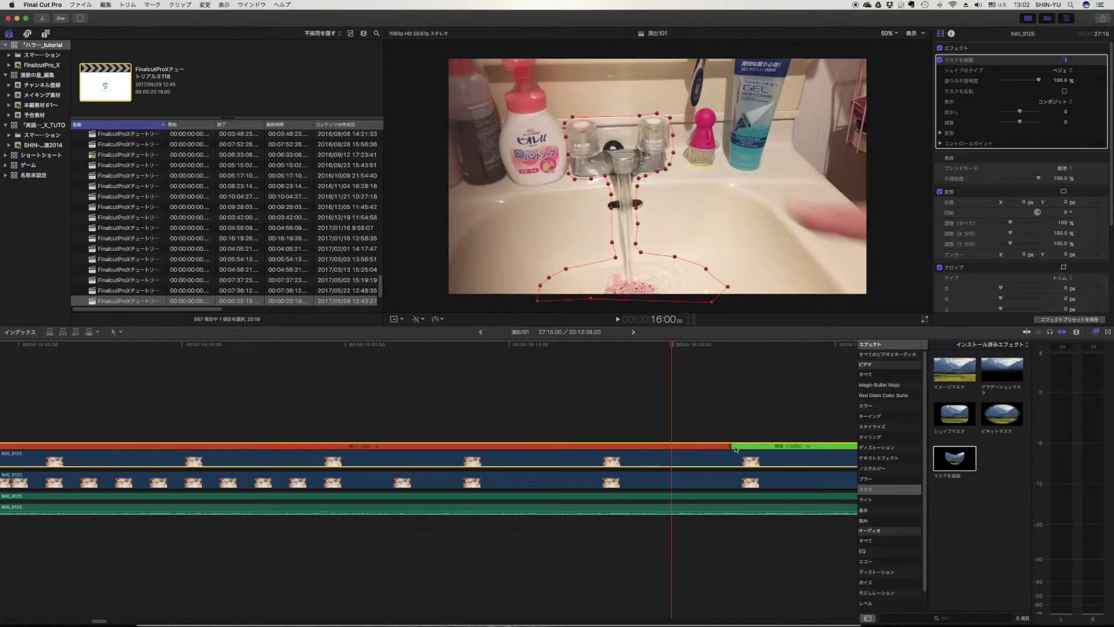
{"action": "left_click_drag", "start_coordinate": [738, 451], "coordinate": [683, 453]}
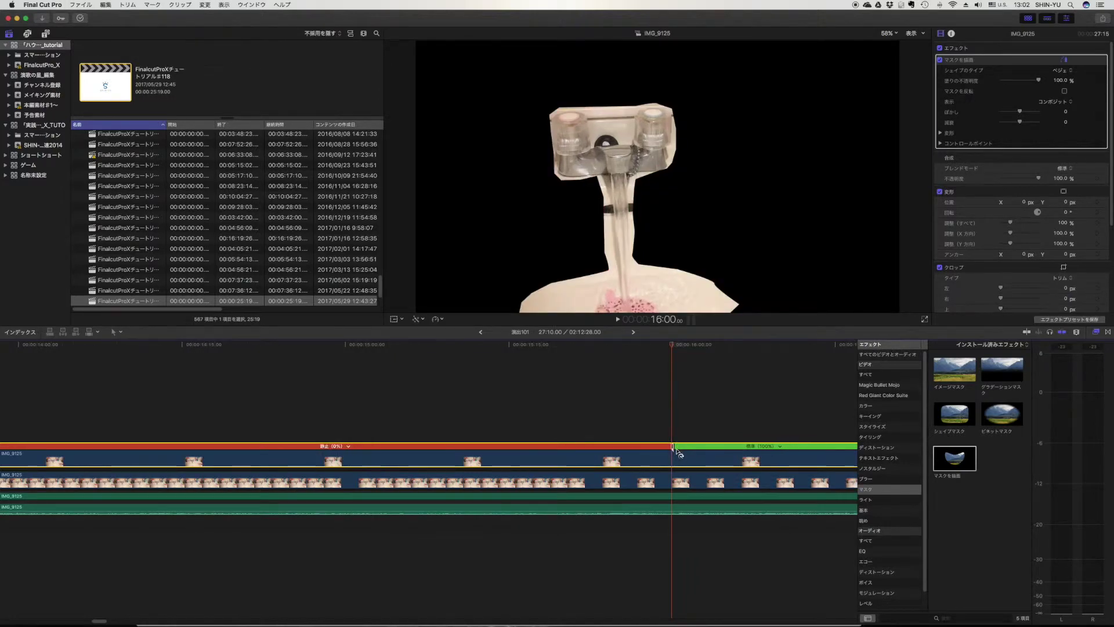
Move the last connected audio clip to start at 16:00
{"action": "key", "text": "shift+z"}
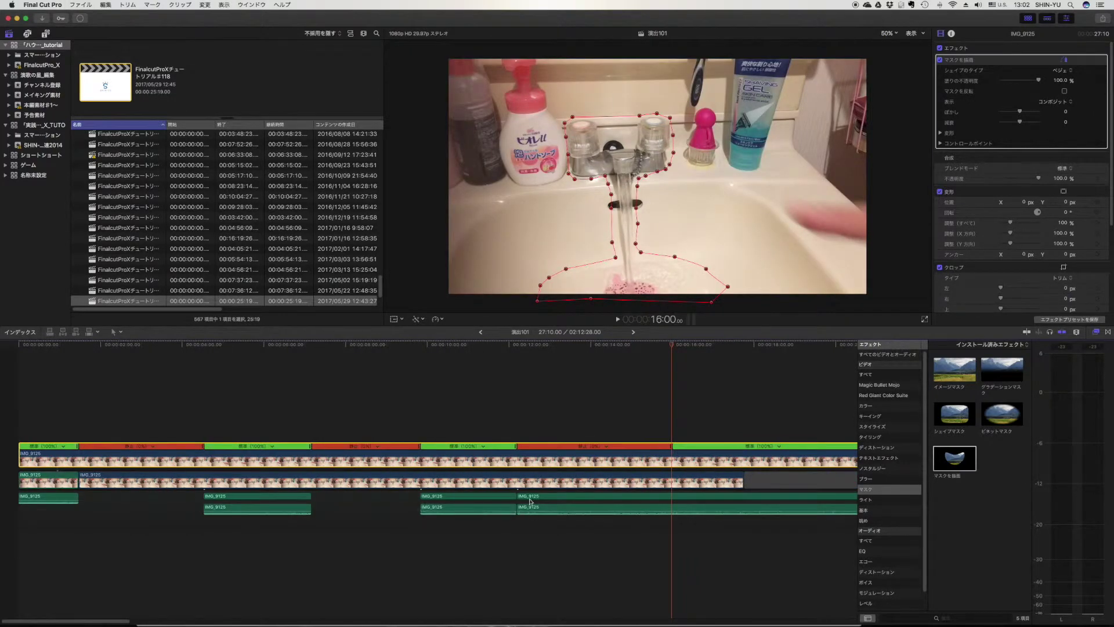
{"action": "left_click", "coordinate": [530, 501]}
{"action": "left_click_drag", "start_coordinate": [538, 497], "coordinate": [683, 498]}
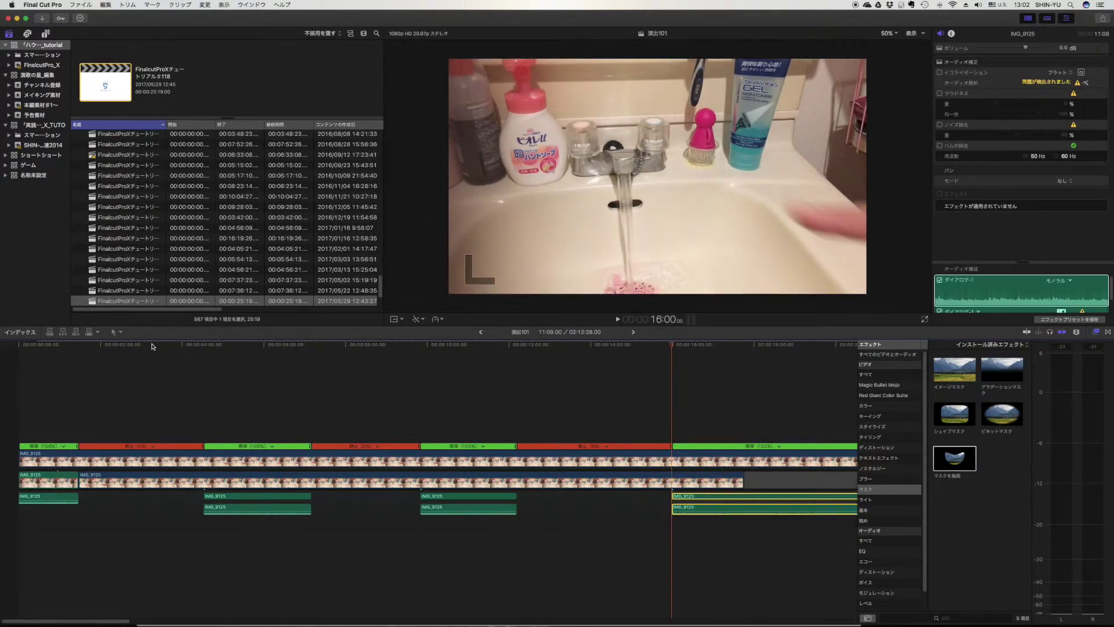
{"action": "key", "text": "Home"}
{"action": "key", "text": "space"}
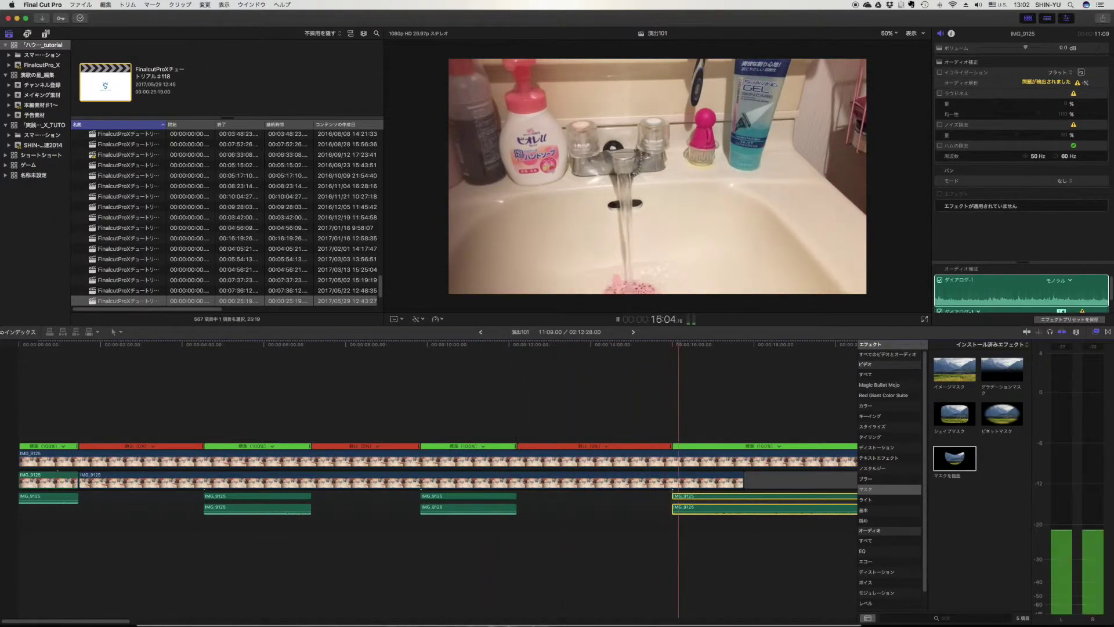
{"action": "key", "text": "super+minus"}
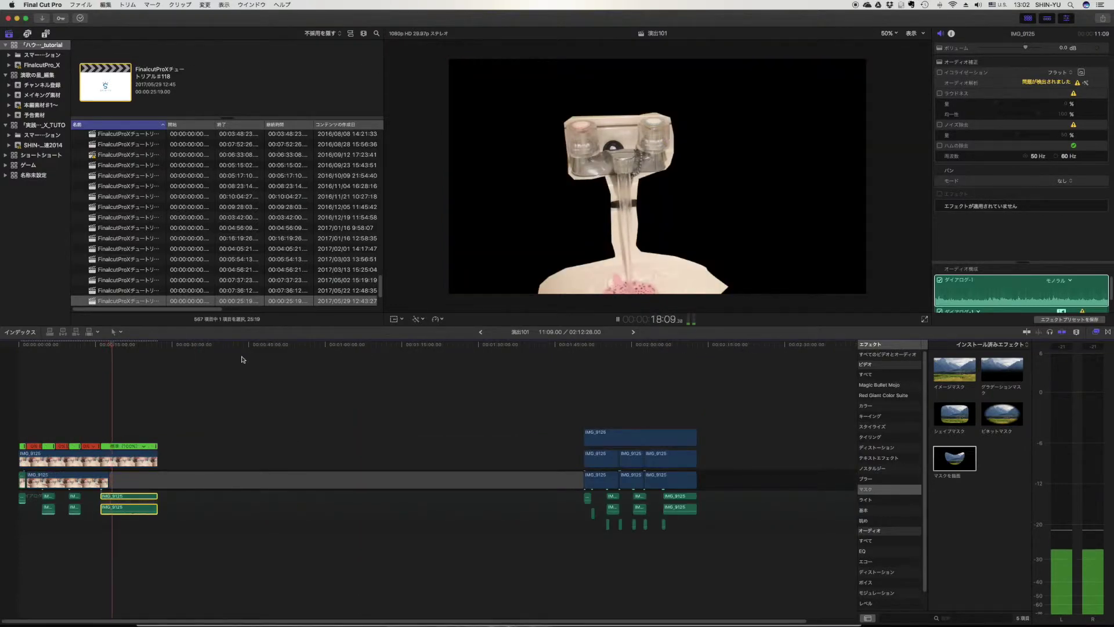
Select the top IMG_9125 copy above the retimed clip and delete its Draw Mask effect
{"action": "key", "text": "space"}
{"action": "key", "text": "super+equal"}
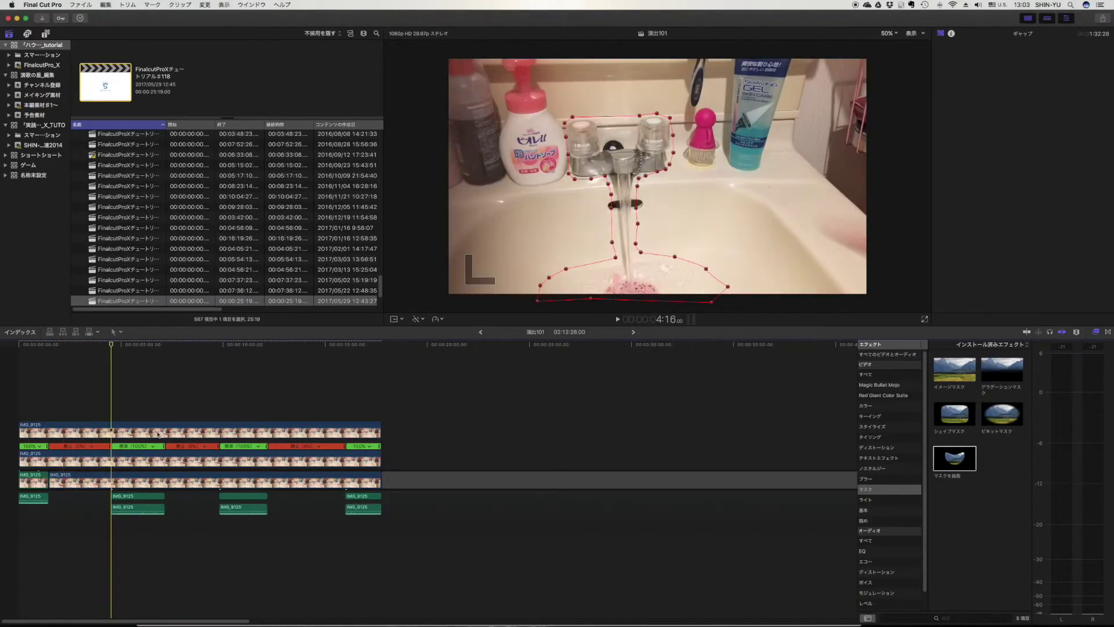
{"action": "left_click", "coordinate": [158, 433]}
{"action": "key", "text": "super+z"}
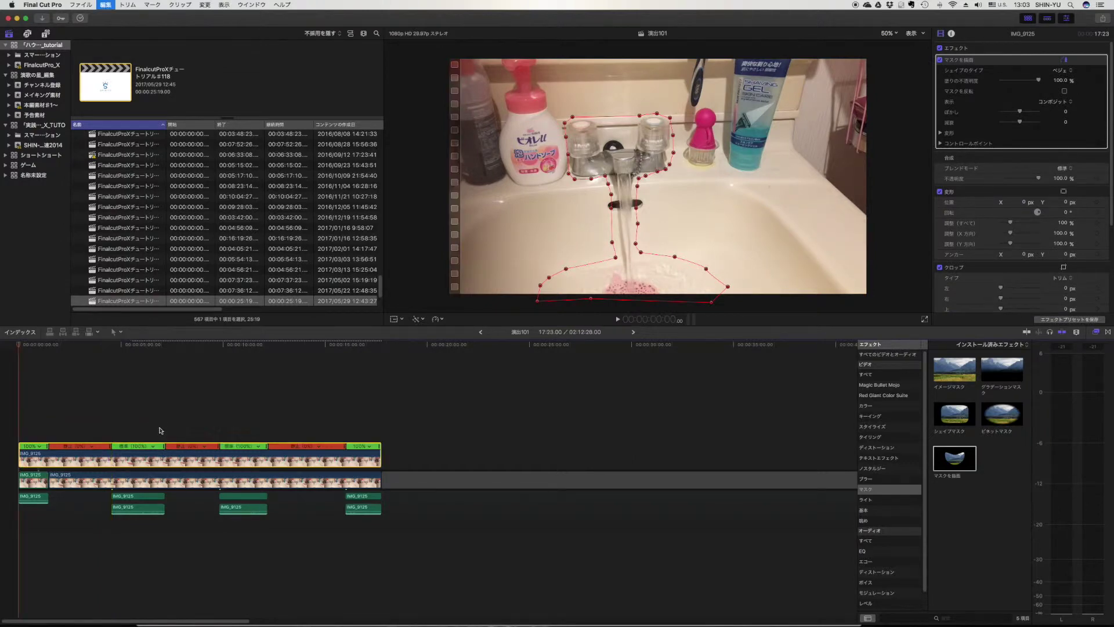
{"action": "key", "text": "super+shift+z"}
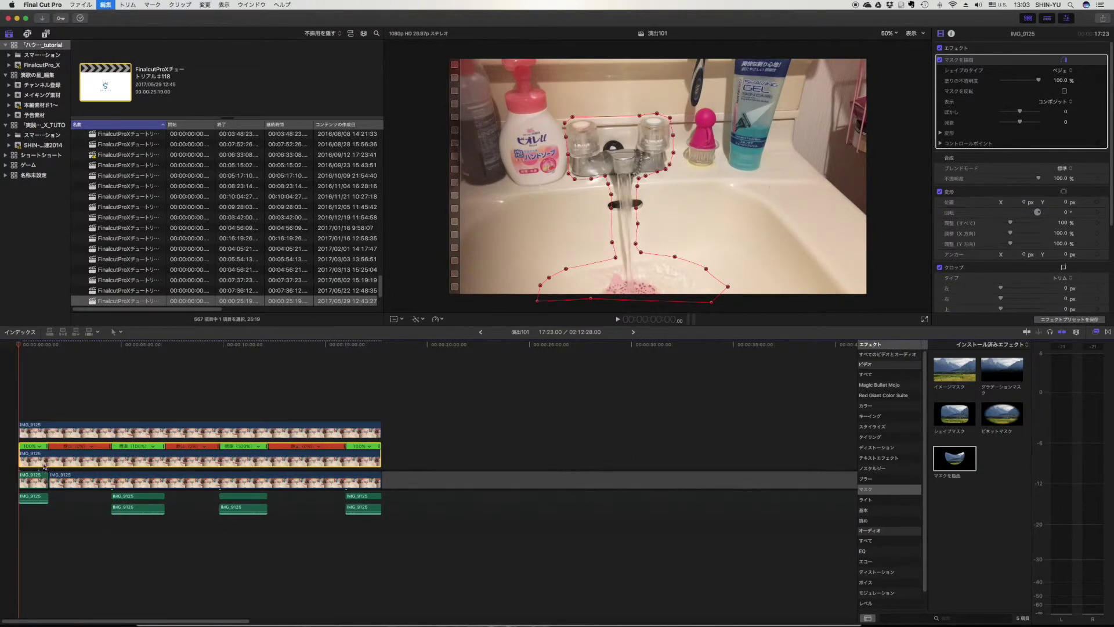
{"action": "left_click", "coordinate": [32, 426]}
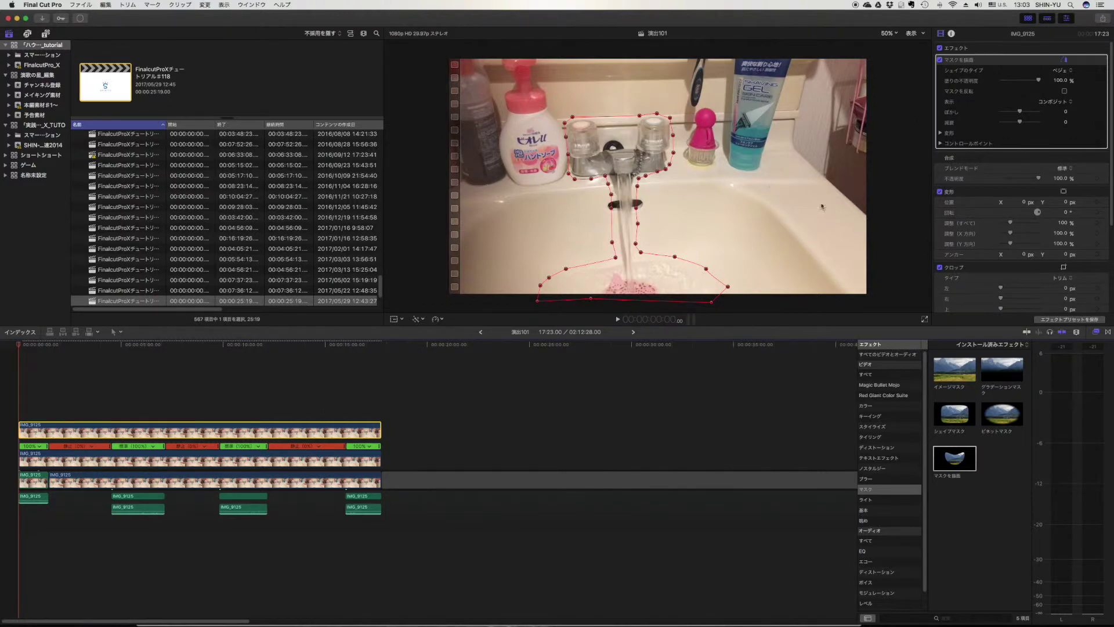
{"action": "left_click", "coordinate": [962, 62]}
{"action": "key", "text": "Delete"}
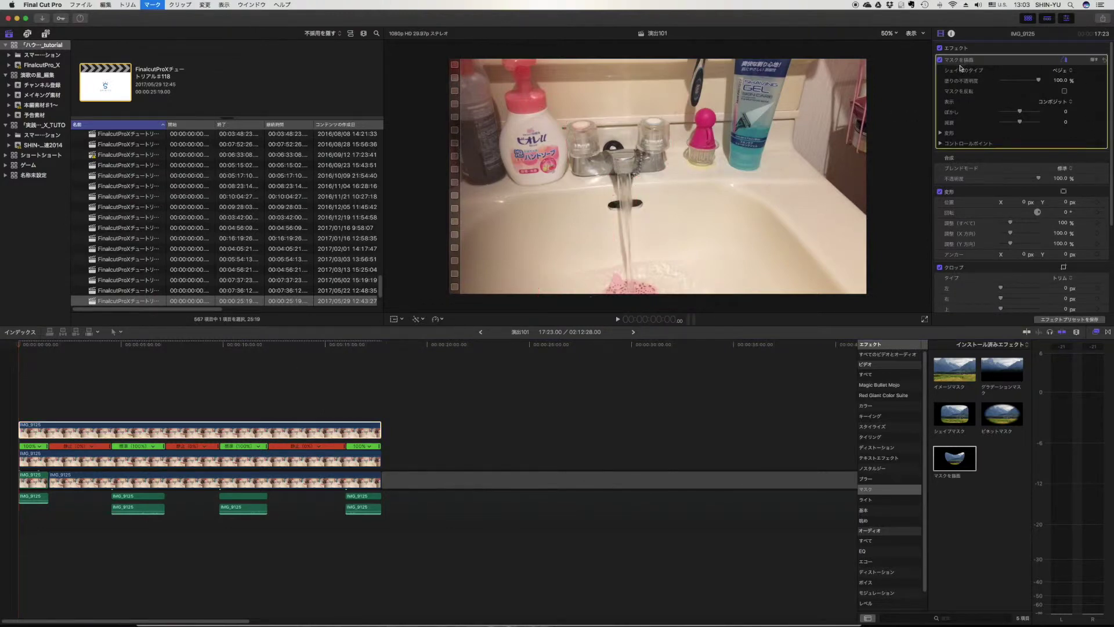
Apply Draw Mask to the top clip and outline the faucet handles with control points
{"action": "left_click_drag", "start_coordinate": [957, 463], "coordinate": [90, 428]}
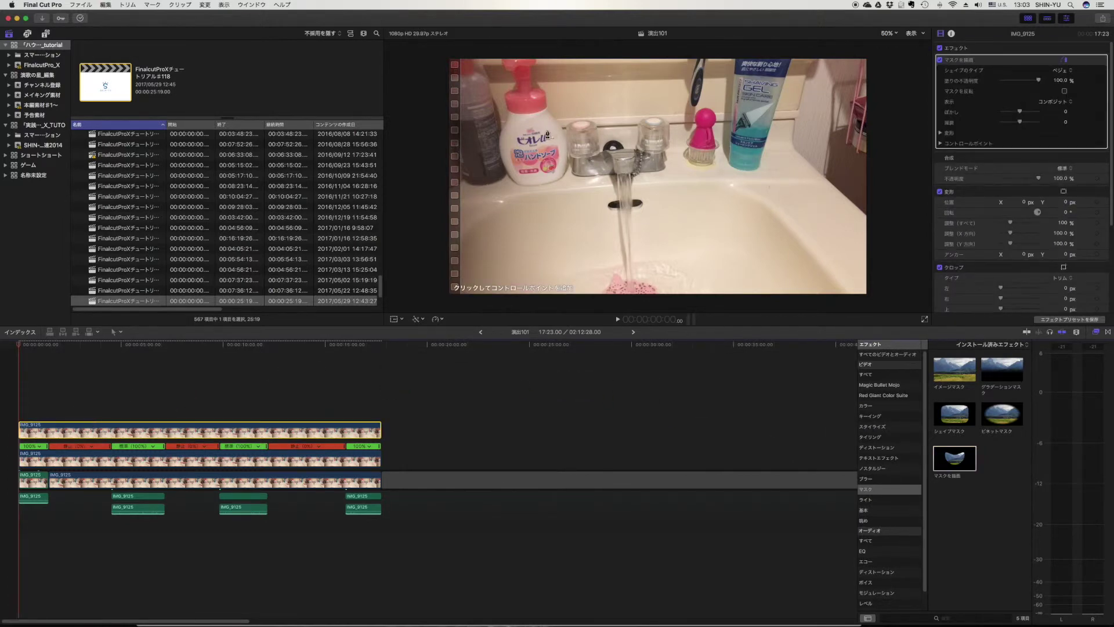
{"action": "left_click", "coordinate": [566, 122]}
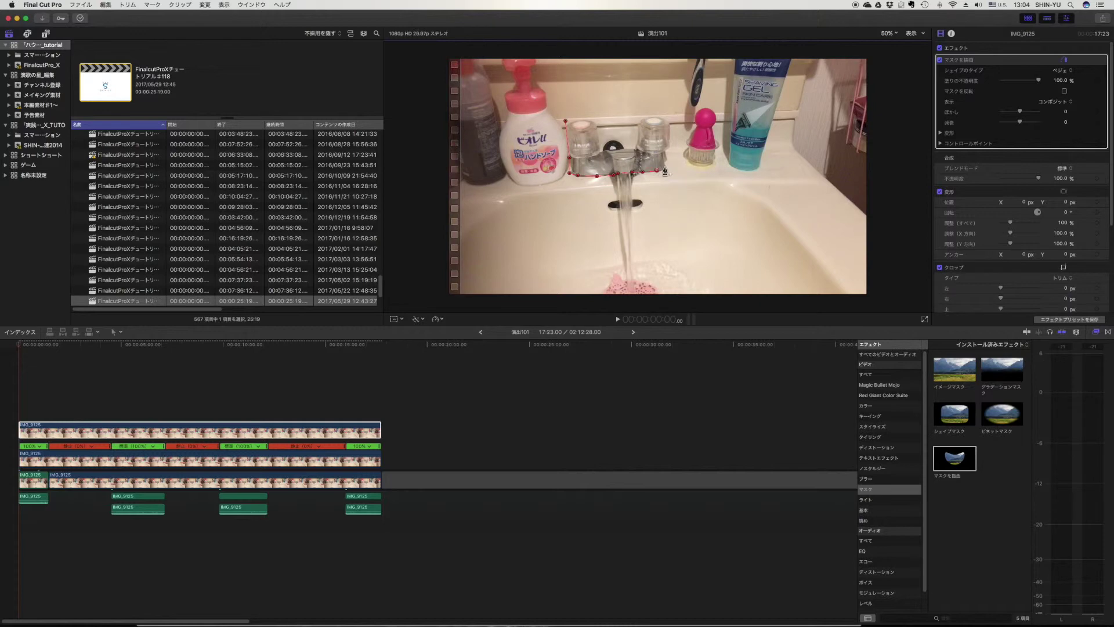
{"action": "key", "text": "super+c"}
{"action": "left_click", "coordinate": [672, 168]}
{"action": "left_click", "coordinate": [677, 136]}
{"action": "left_click", "coordinate": [650, 102]}
{"action": "left_click", "coordinate": [590, 107]}
{"action": "left_click", "coordinate": [35, 414]}
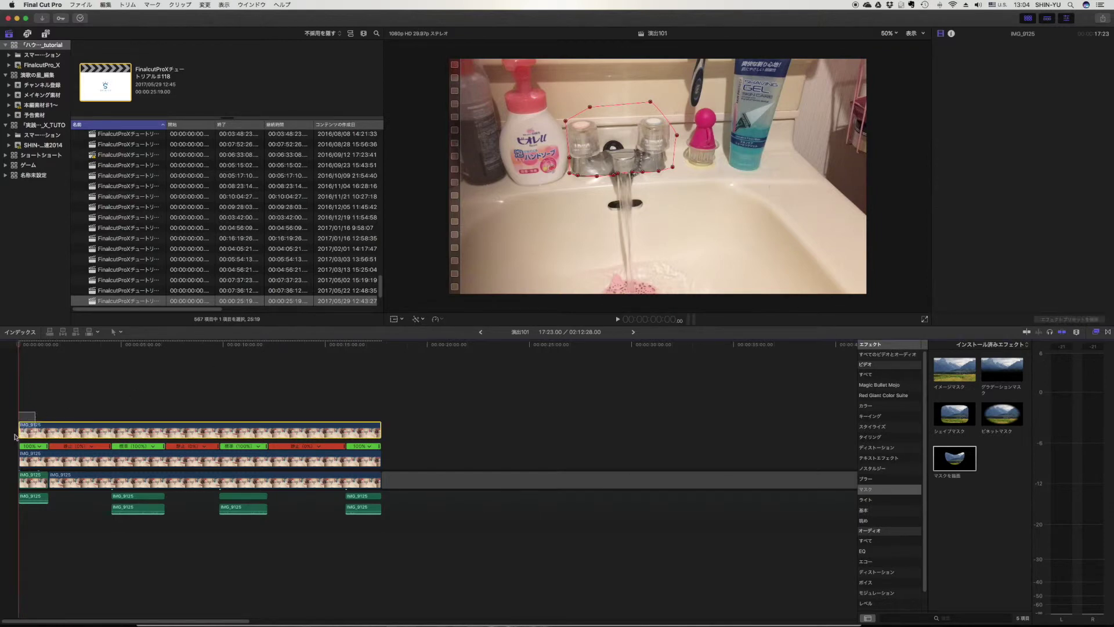
{"action": "left_click", "coordinate": [23, 428]}
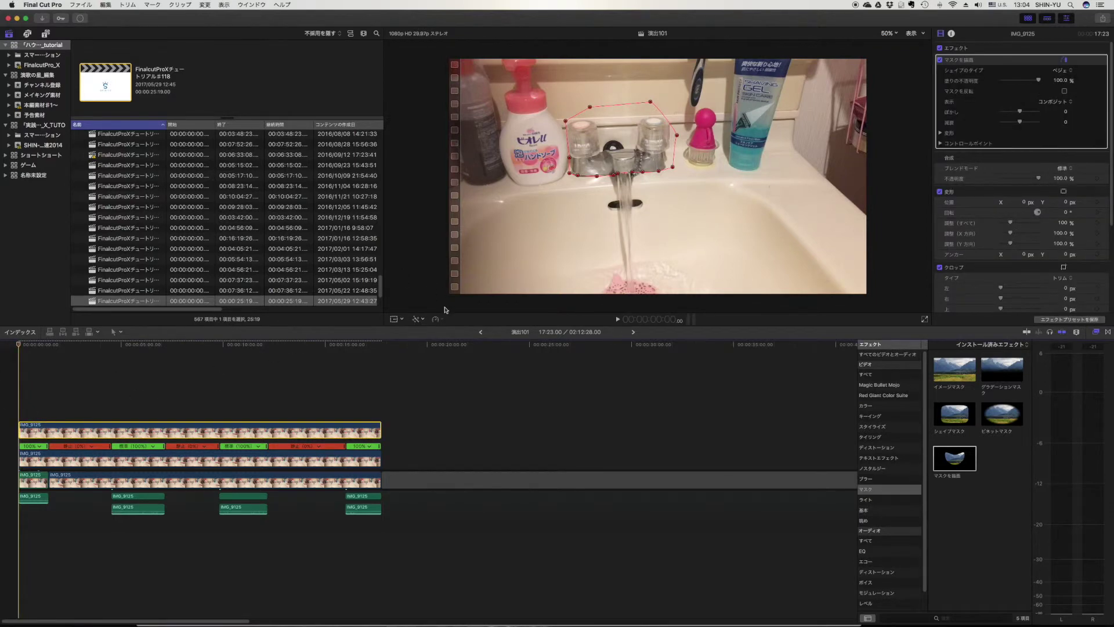
Freeze the top clip as a Hold, lengthen it, and trim its end to the playhead
{"action": "left_click", "coordinate": [438, 318]}
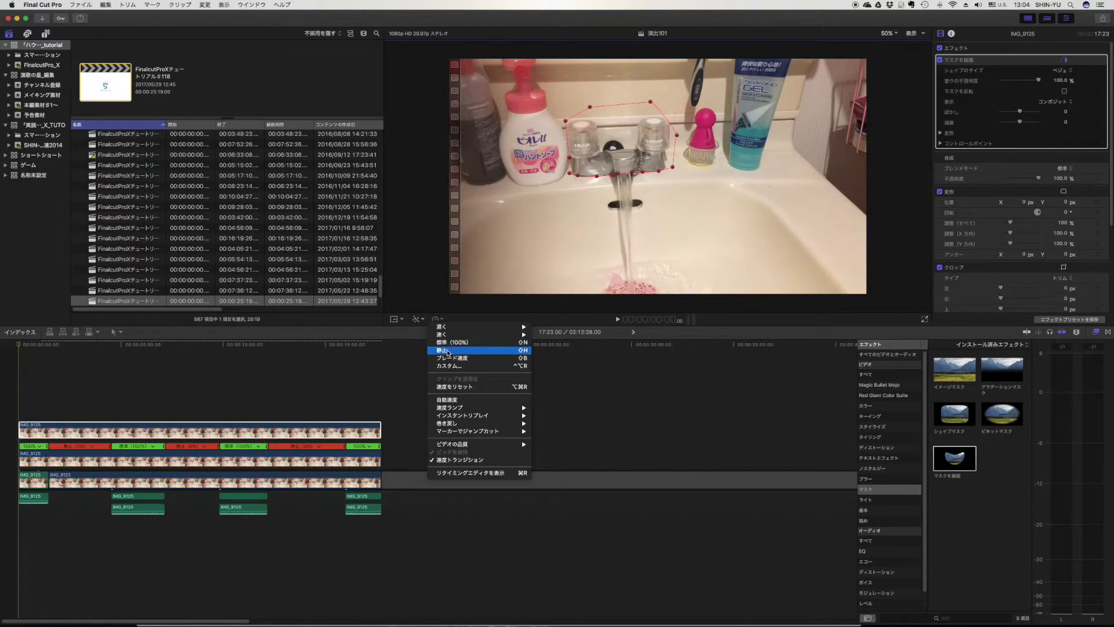
{"action": "left_click", "coordinate": [448, 352]}
{"action": "left_click_drag", "start_coordinate": [61, 423], "coordinate": [453, 392]}
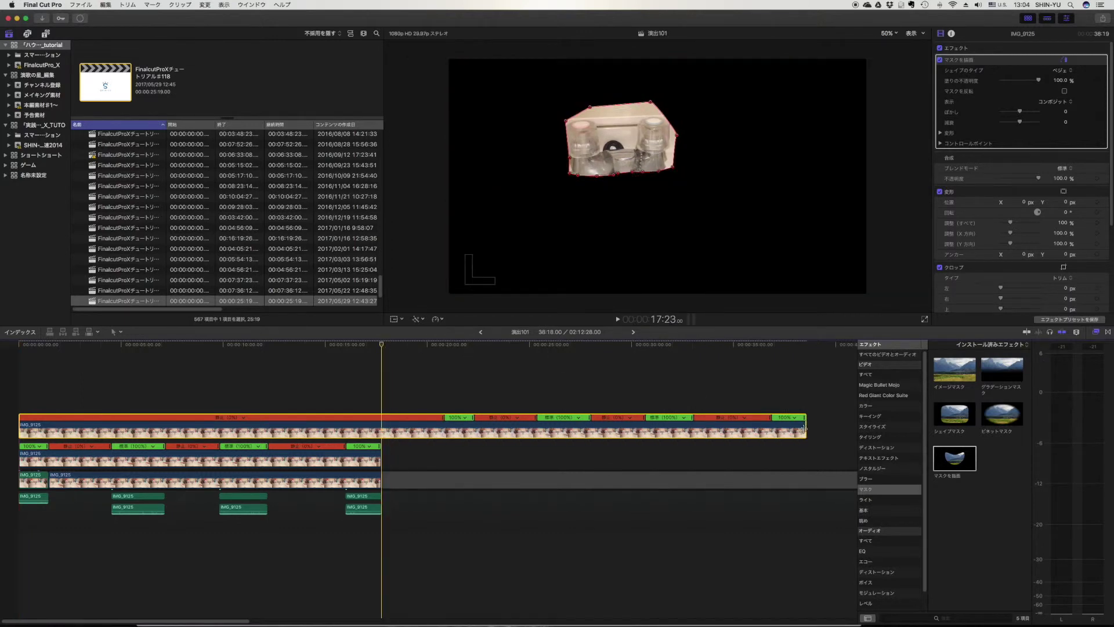
{"action": "left_click_drag", "start_coordinate": [804, 429], "coordinate": [382, 430]}
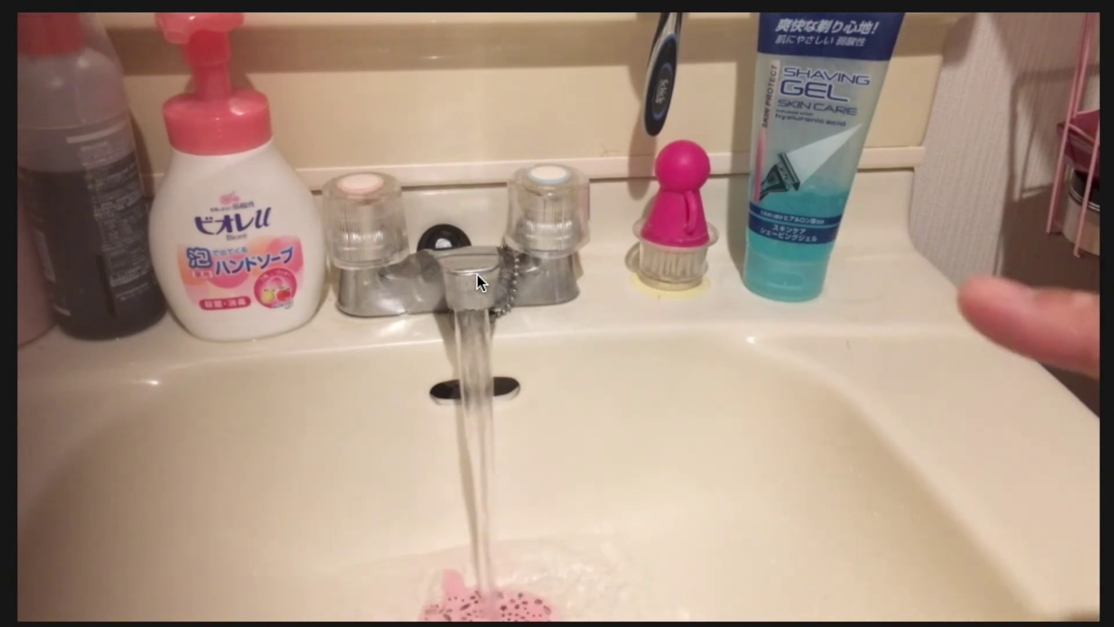
Exit full-screen playback with Escape
{"action": "key", "text": "Escape"}
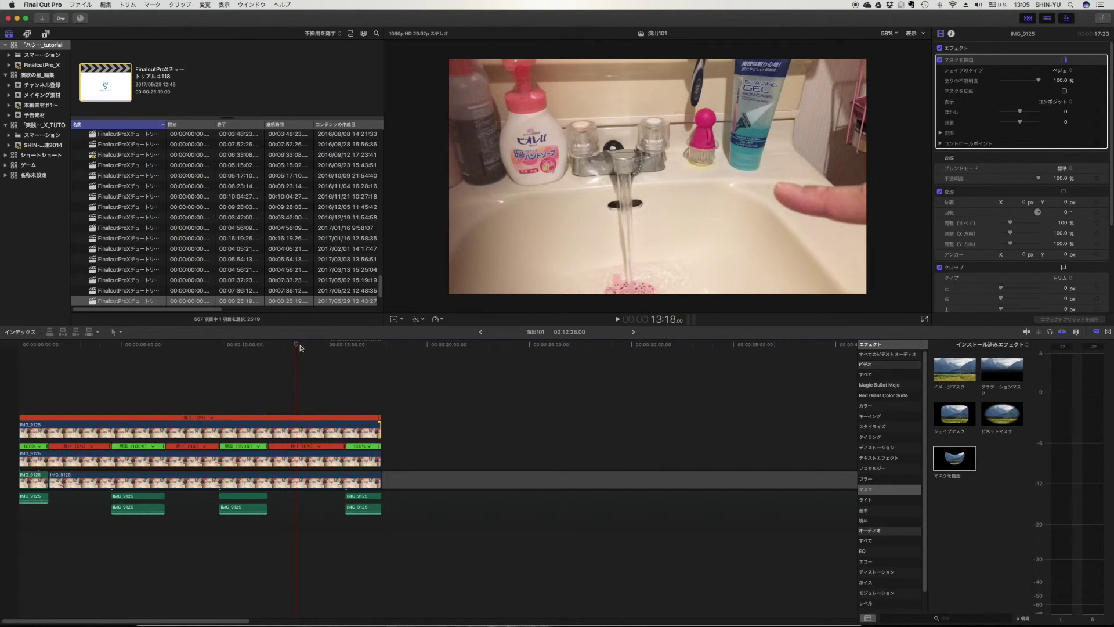
{"action": "mouse_move", "coordinate": [302, 346]}
{"action": "left_mouse_down"}
{"action": "mouse_move", "coordinate": [343, 344]}
{"action": "mouse_move", "coordinate": [14, 353]}
{"action": "mouse_move", "coordinate": [365, 341]}
{"action": "mouse_move", "coordinate": [15, 373]}
{"action": "left_mouse_up"}
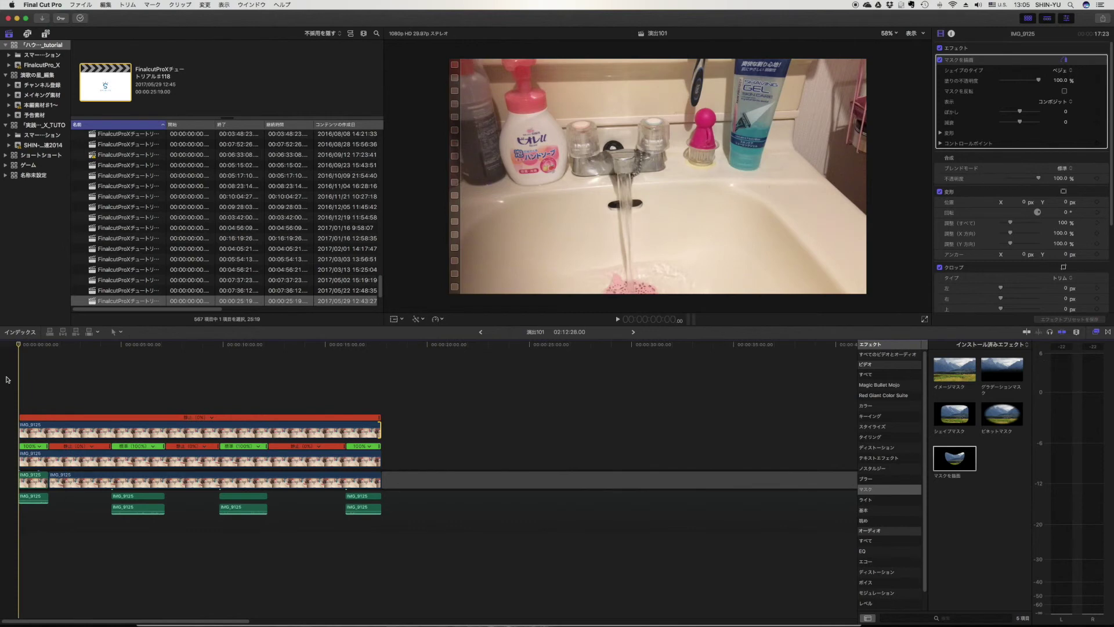